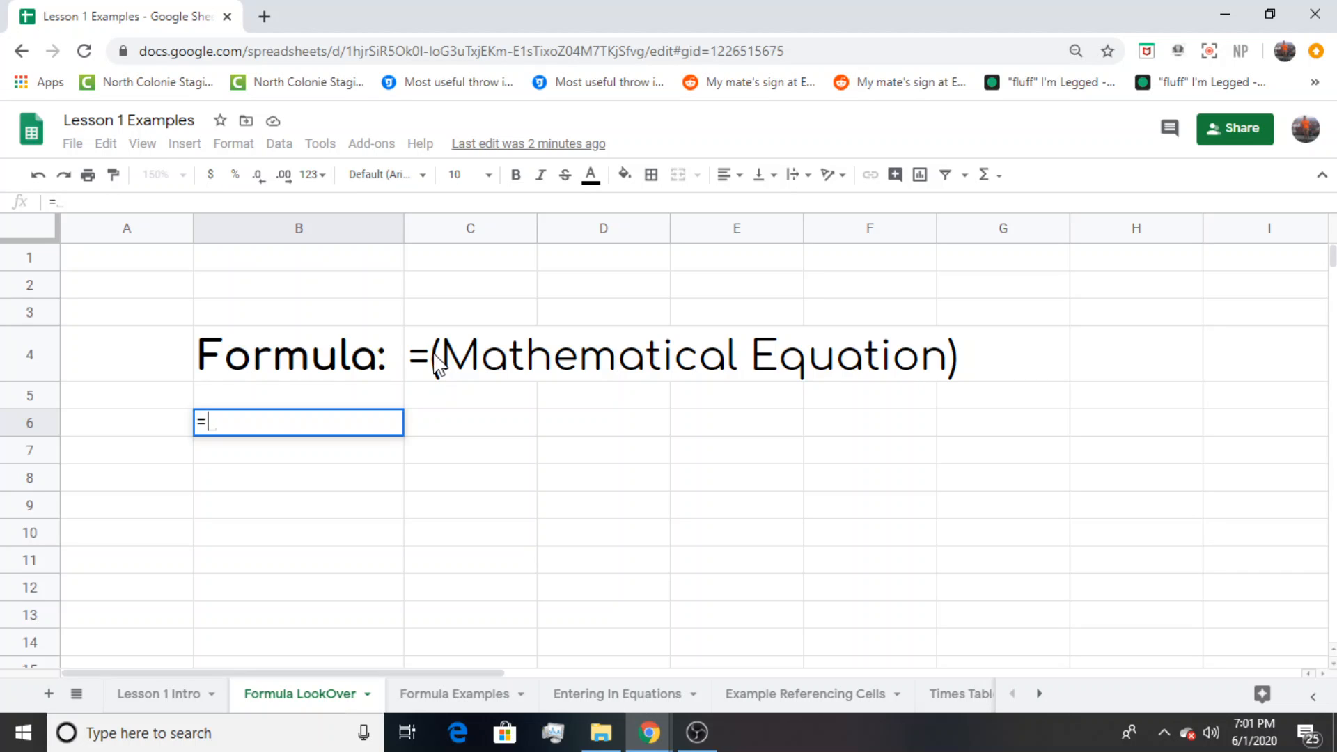
# Complete the formula =(4+4) in cell B6 below the Formula heading
pyautogui.write('(')
pyautogui.write('4+4)')
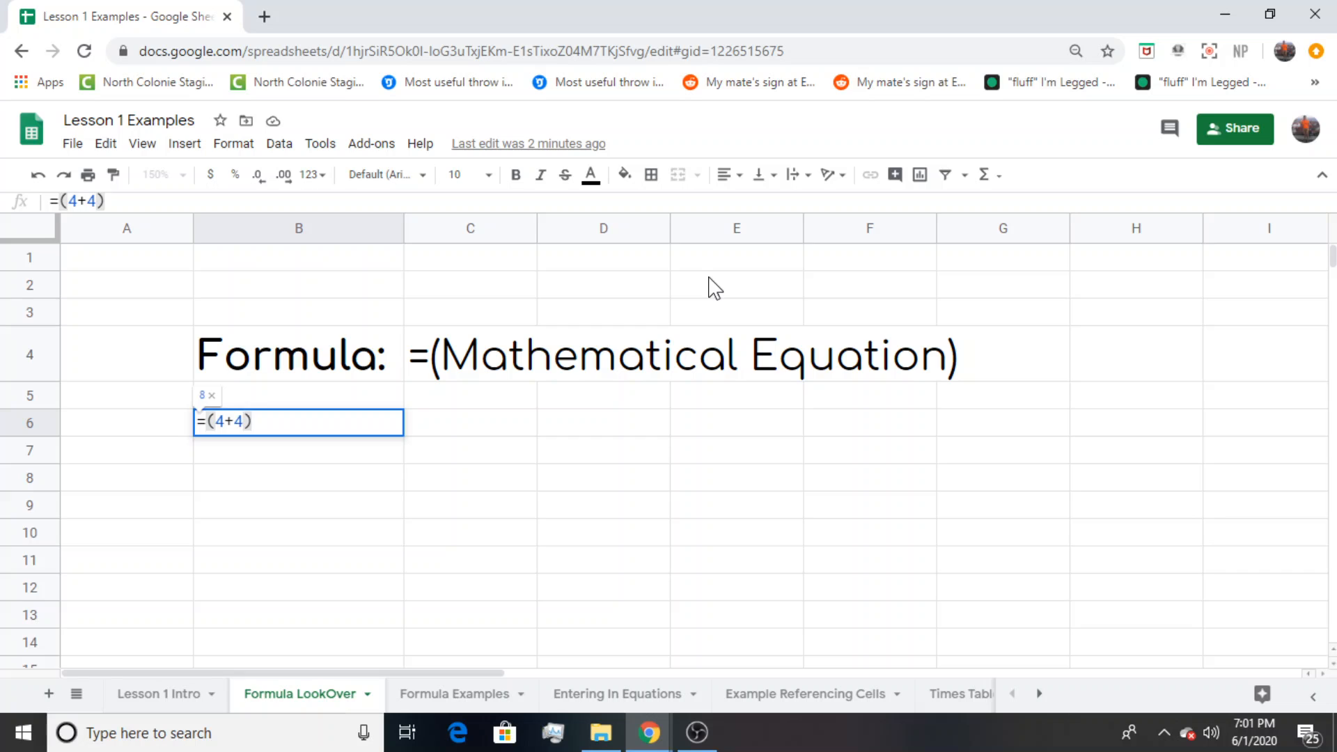
pyautogui.press('Return')
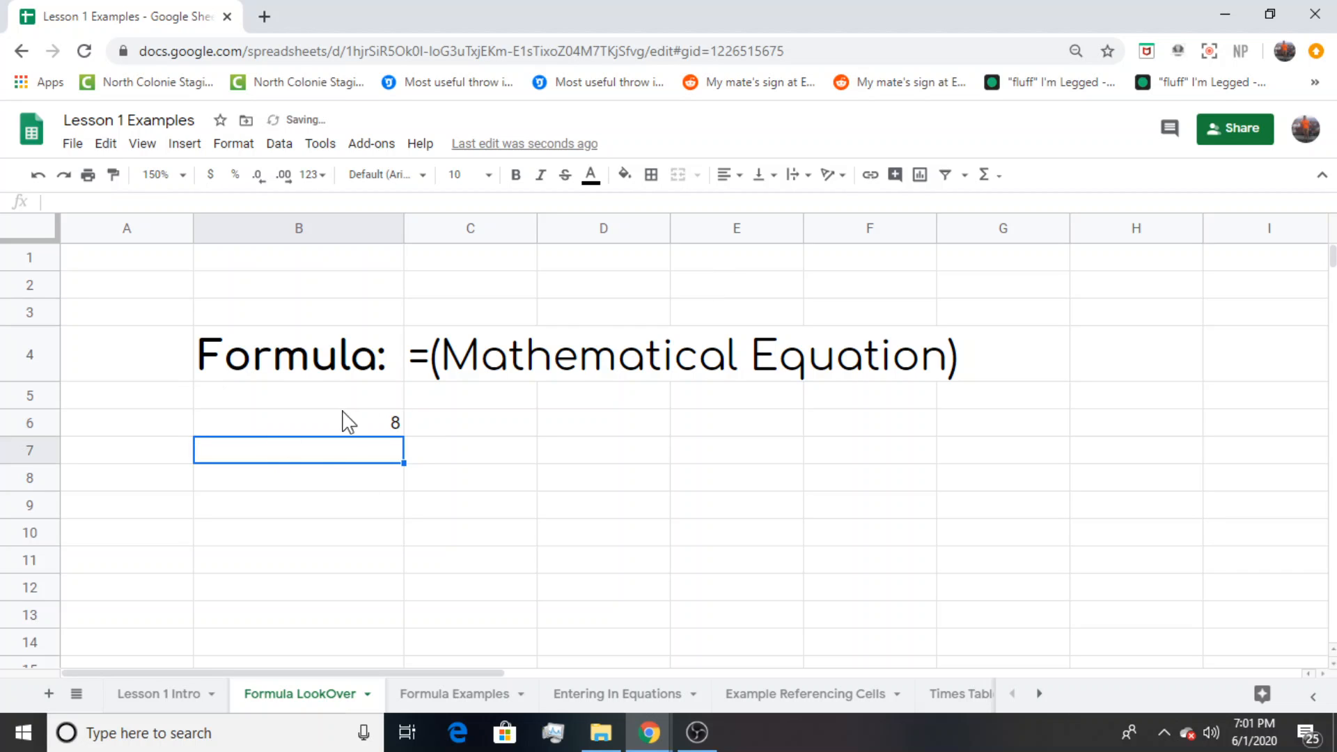
pyautogui.click(486, 427)
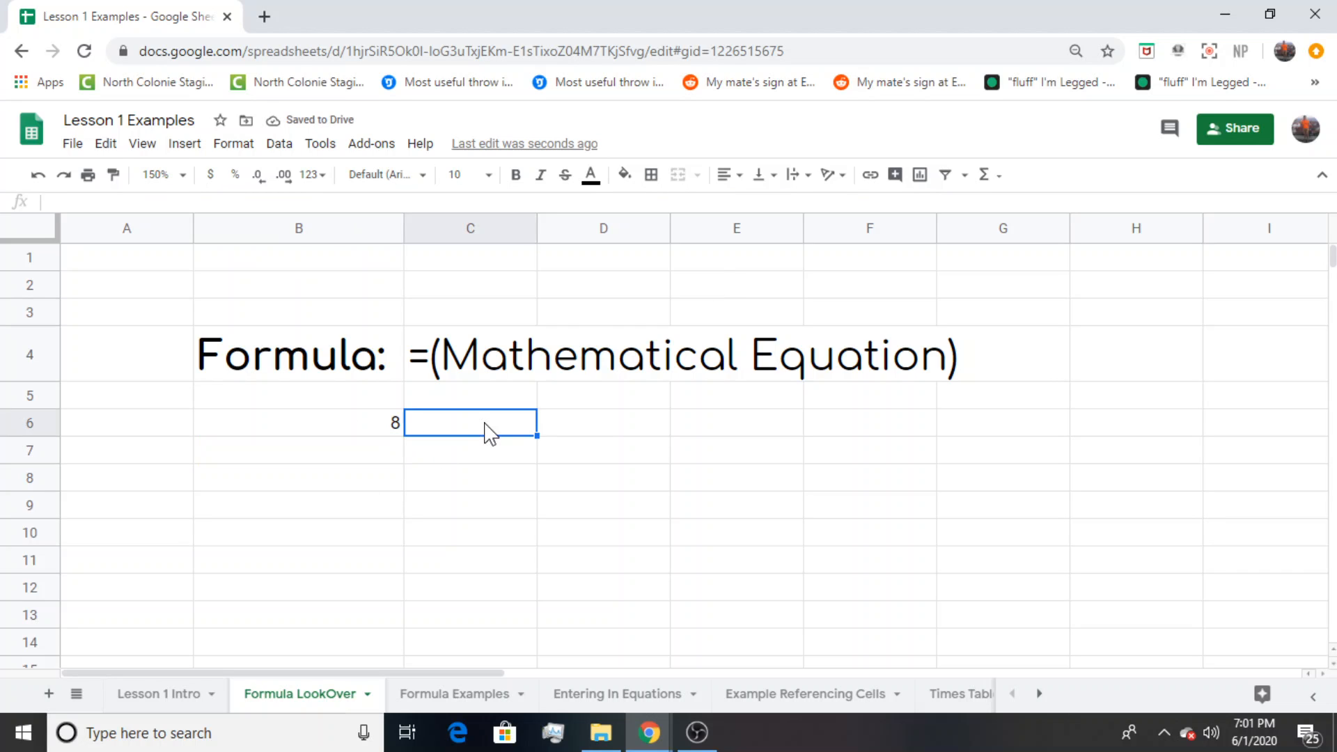
pyautogui.write('=(')
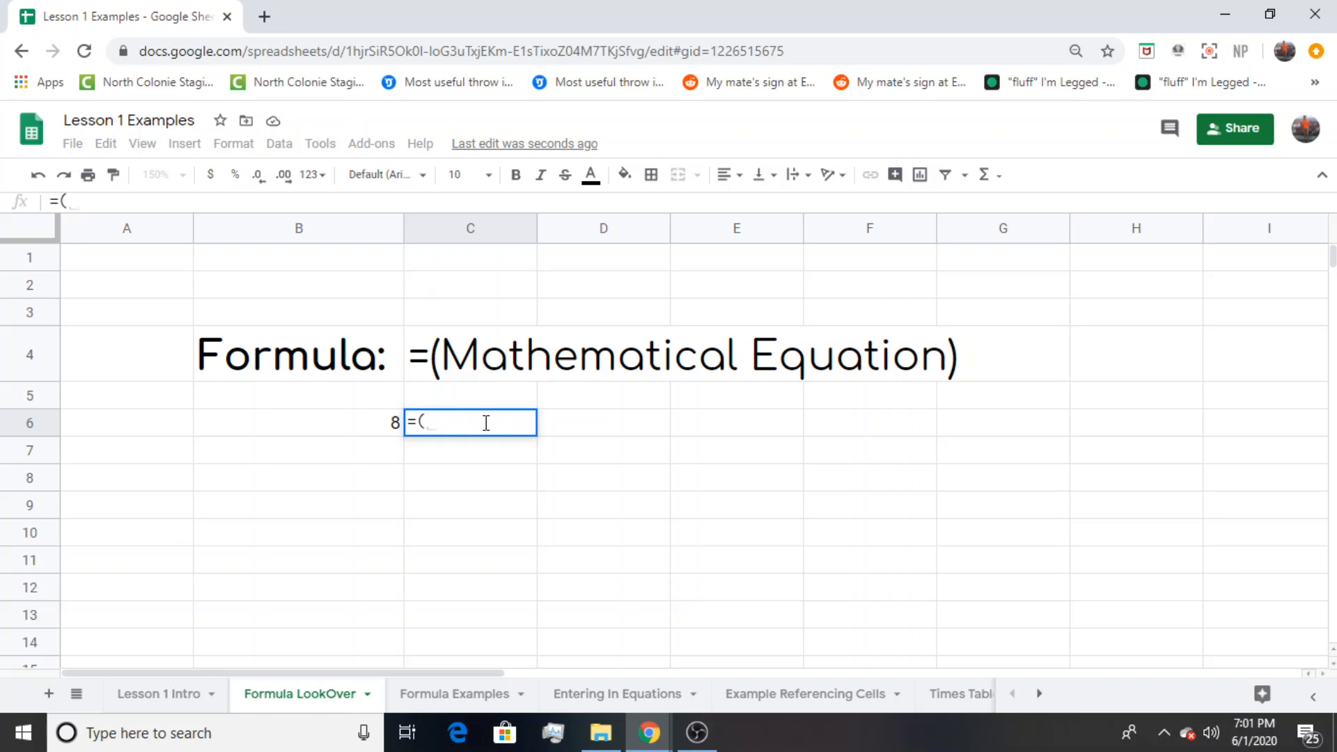
pyautogui.press('BackSpace')
pyautogui.press('BackSpace')
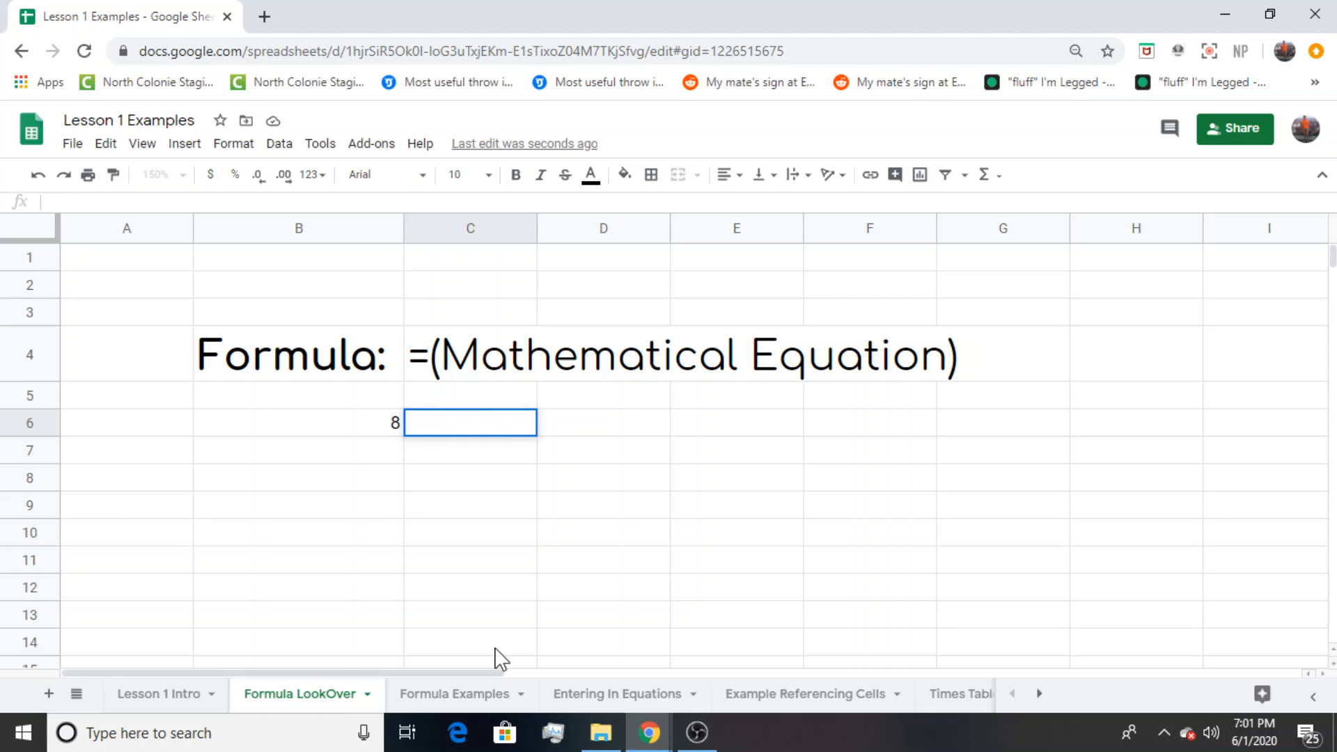
# Show the Formula Examples sheet with its function table and set the zoom to 125%
pyautogui.click(468, 695)
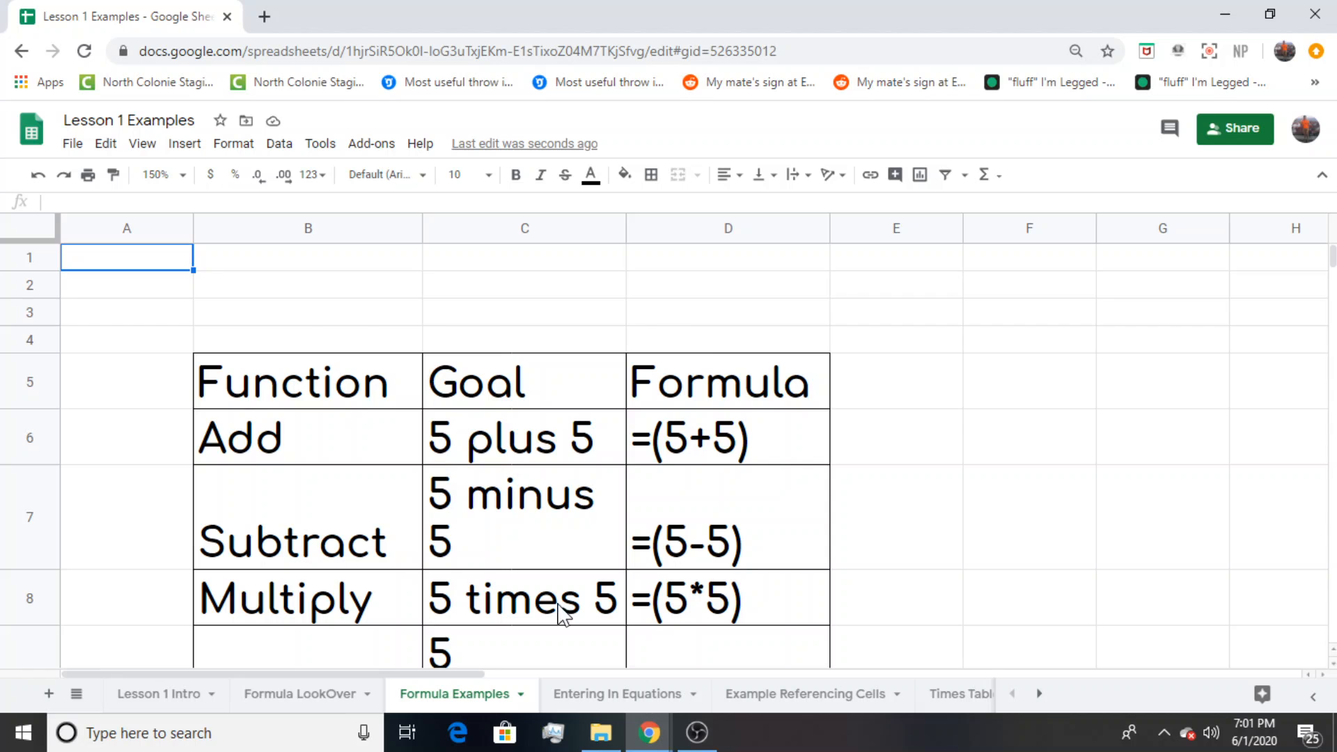
pyautogui.scroll(-1, 498, 580)
pyautogui.scroll(-1, 500, 580)
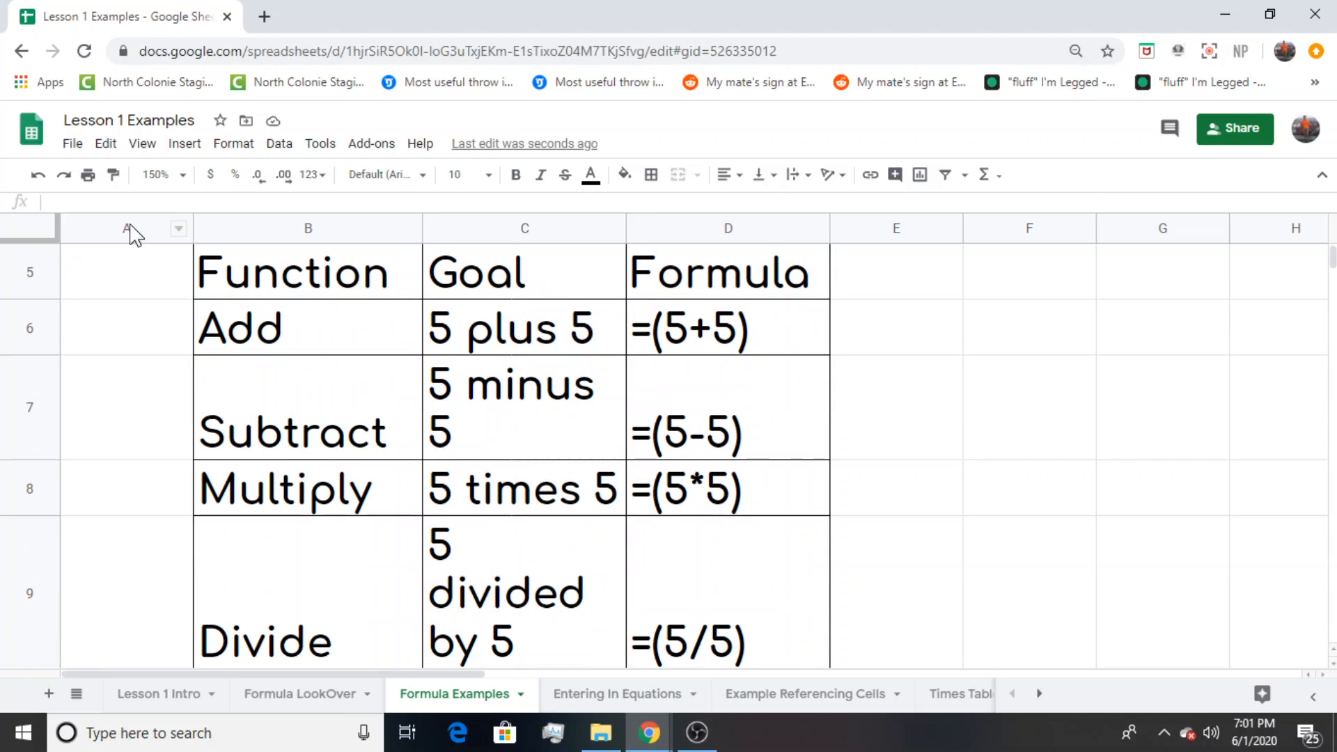
pyautogui.click(143, 144)
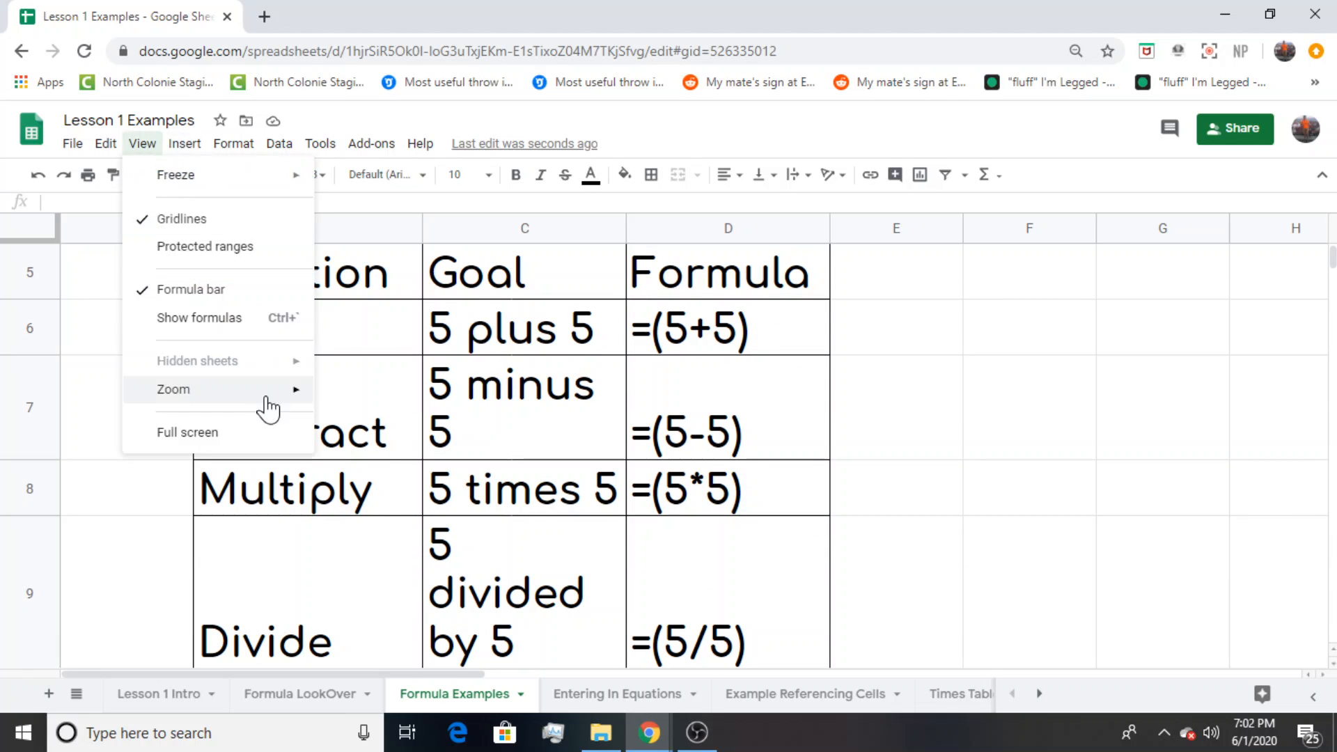
pyautogui.moveTo(265, 391)
pyautogui.click(362, 510)
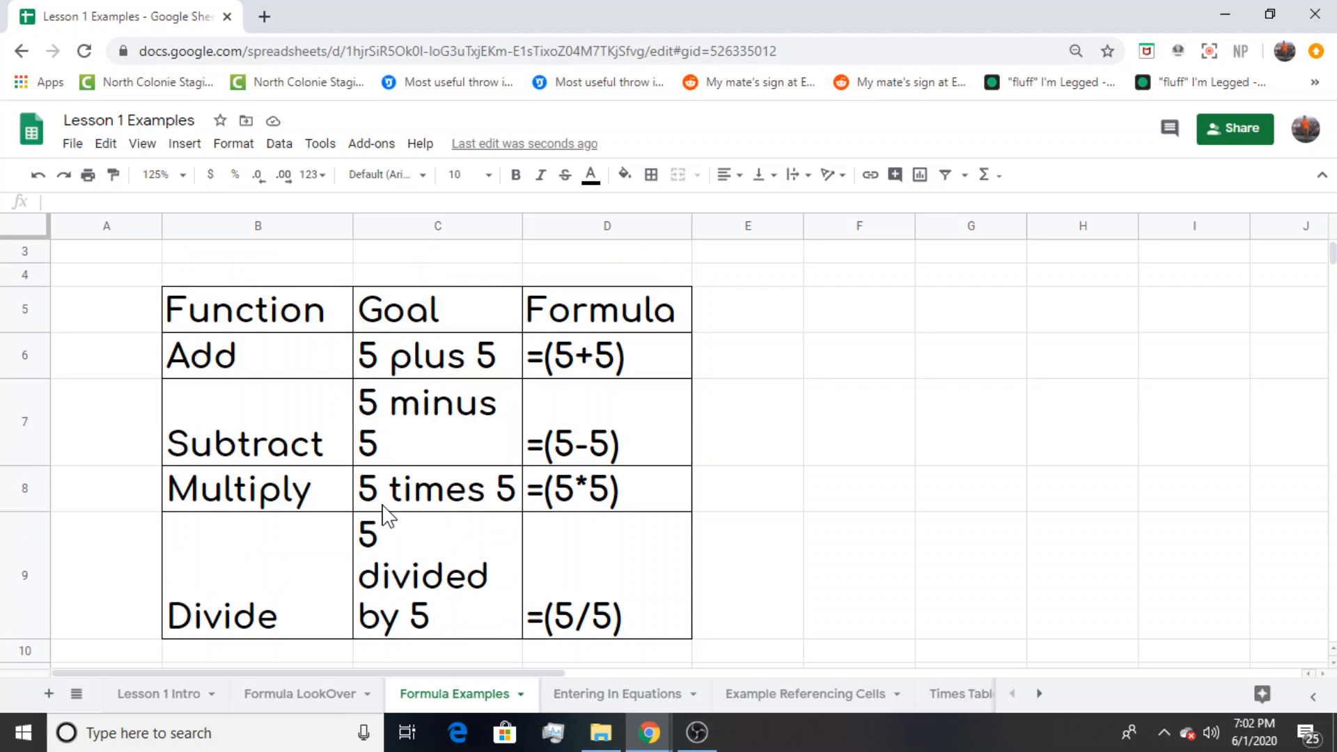
# Review the four operations in the Function column and the goal and formula given for Add
pyautogui.click(262, 363)
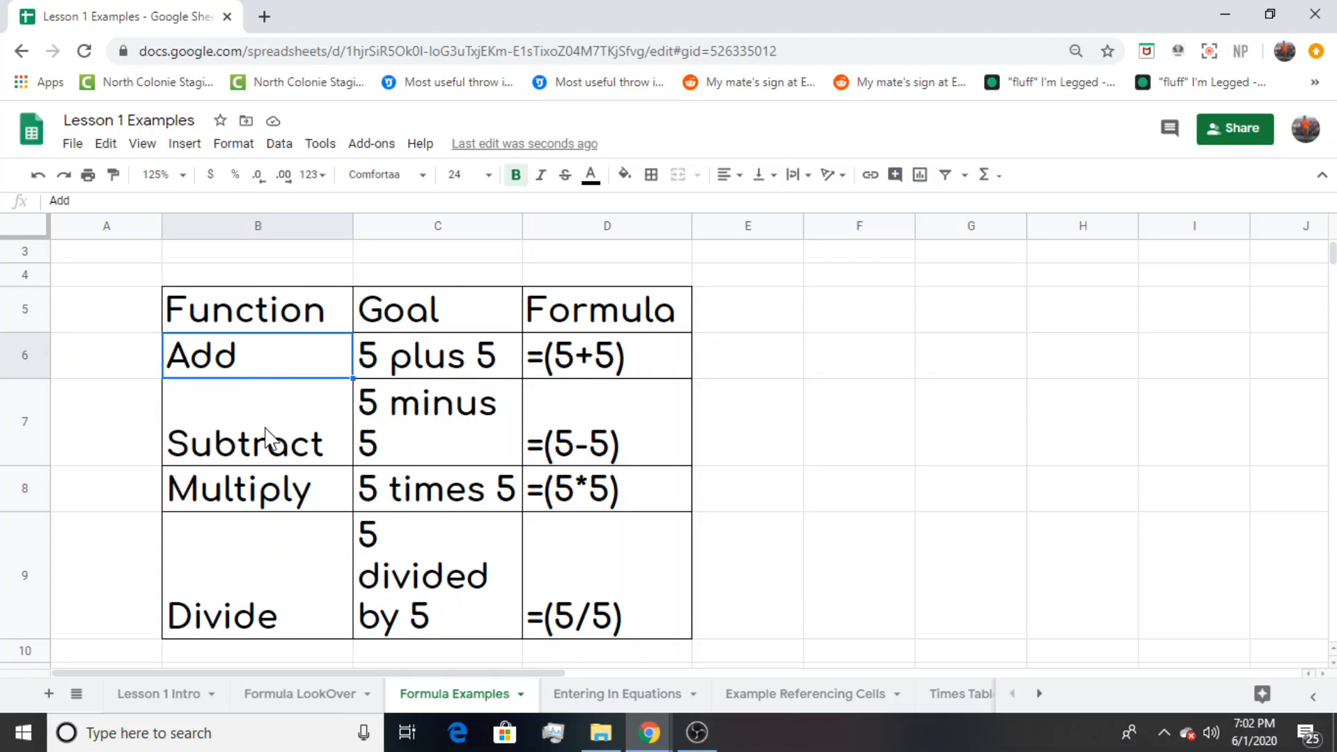
pyautogui.click(268, 439)
pyautogui.click(261, 505)
pyautogui.click(259, 584)
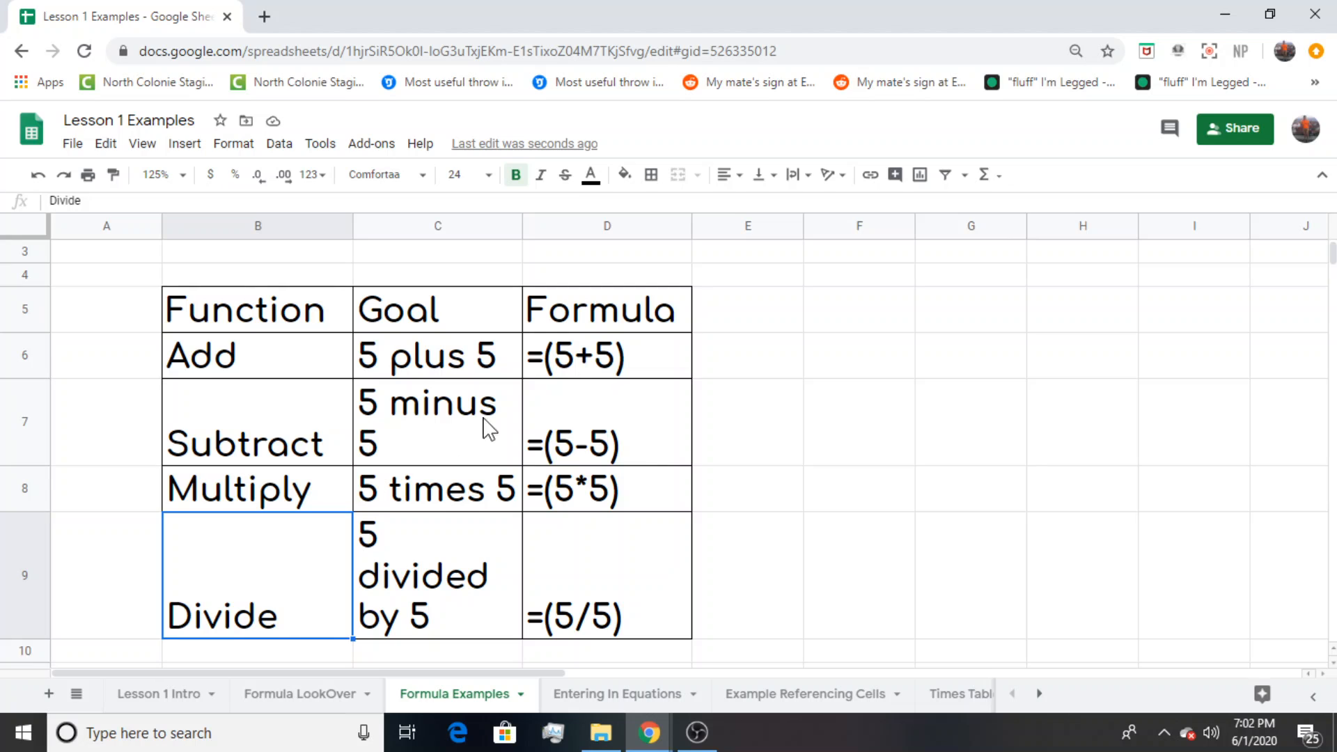
pyautogui.click(376, 363)
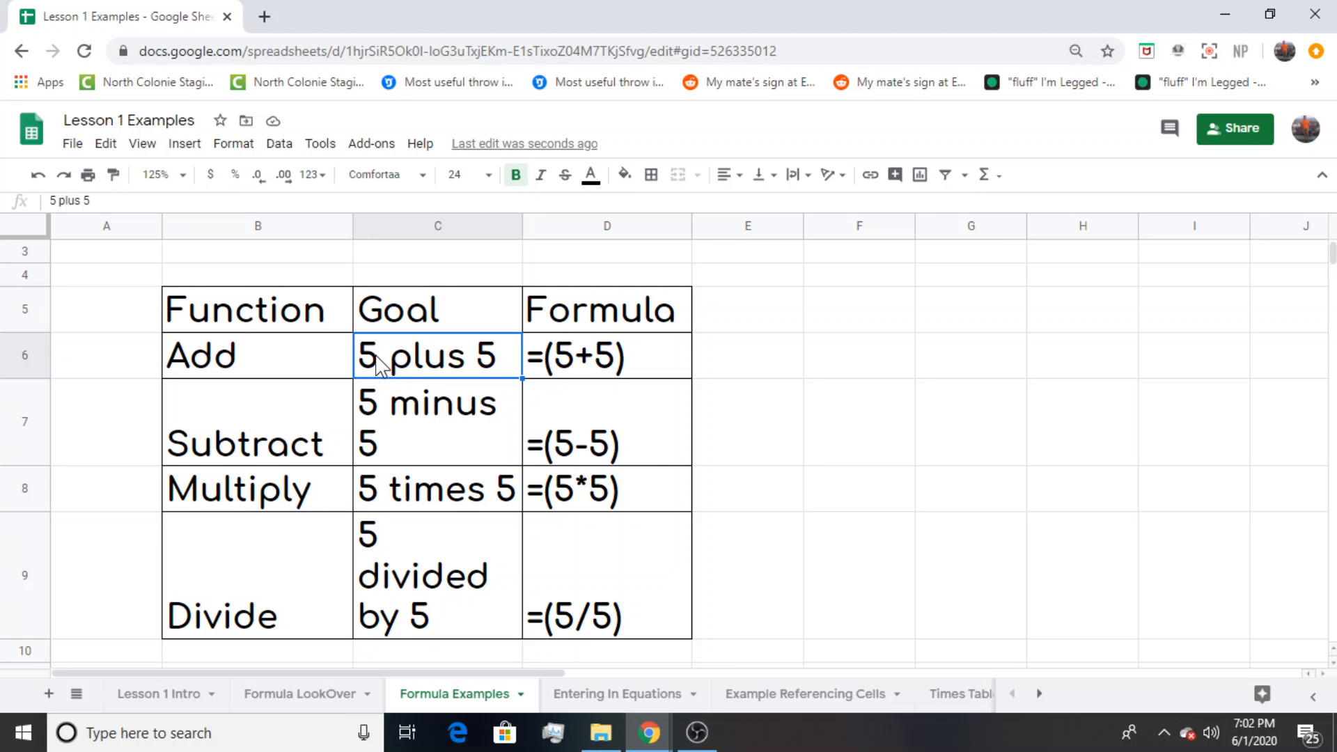
pyautogui.click(564, 362)
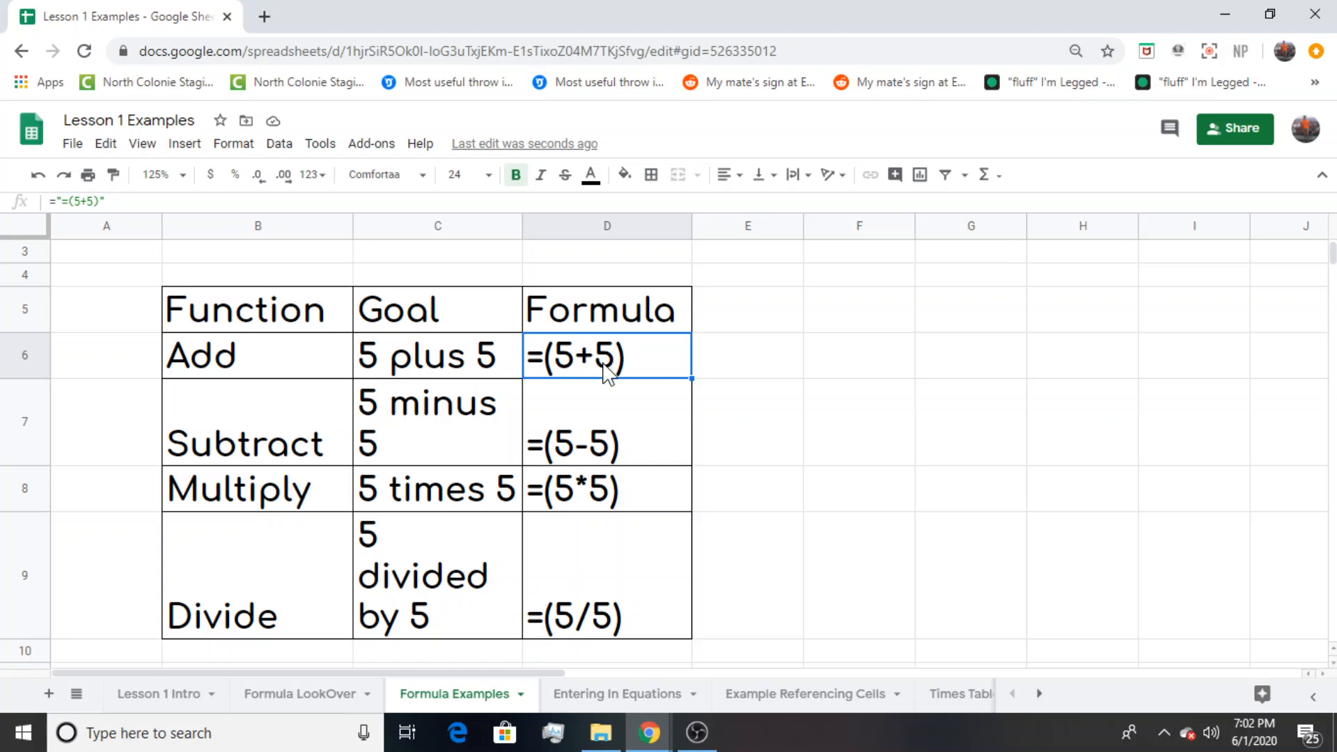
# Enter the addition formula =(5+5) in cell E6 beside the Add row
pyautogui.click(752, 365)
pyautogui.doubleClick(755, 366)
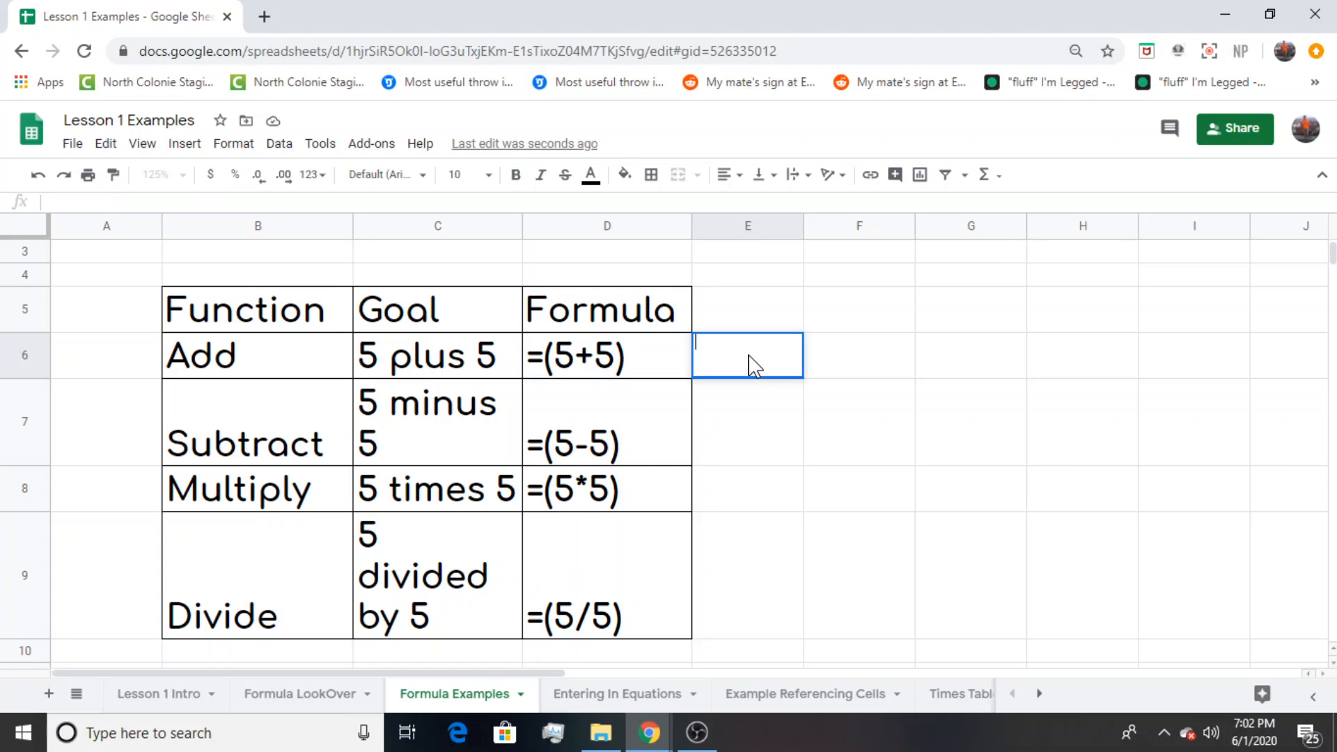
pyautogui.write('=(')
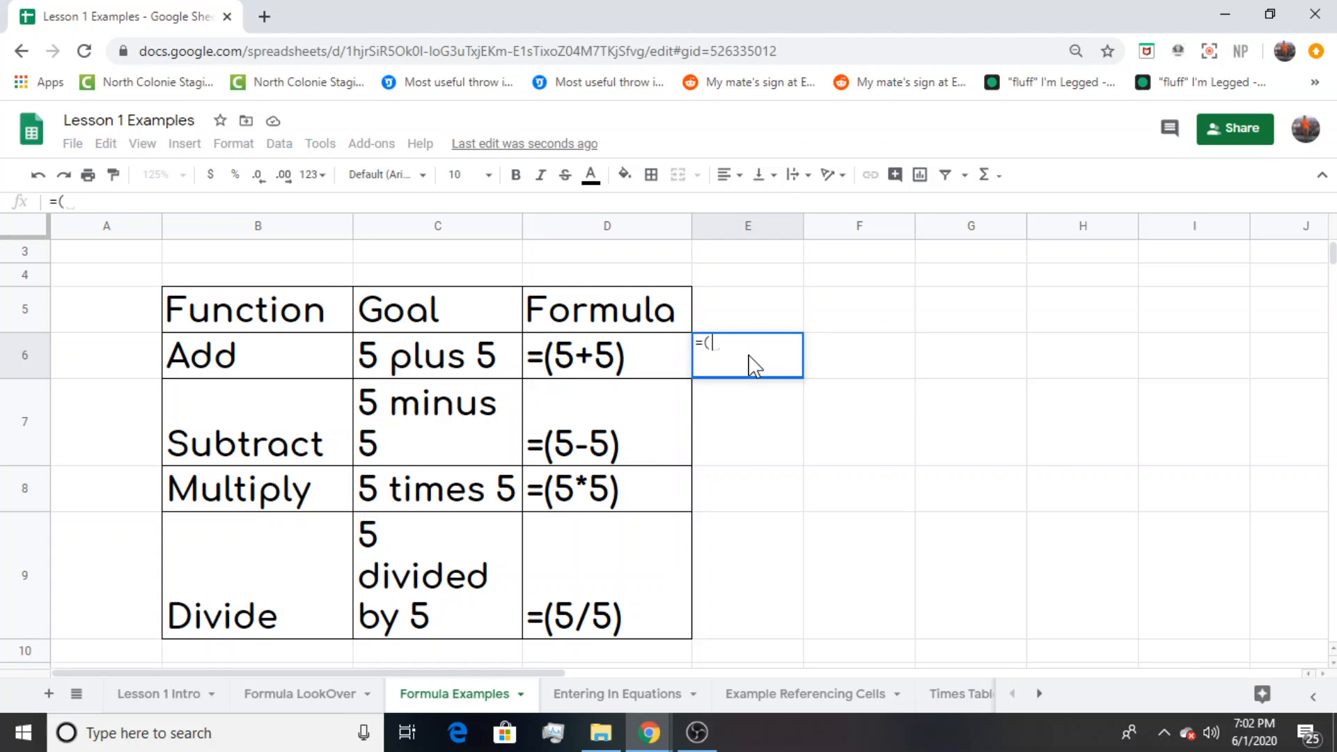
pyautogui.write('5+5)')
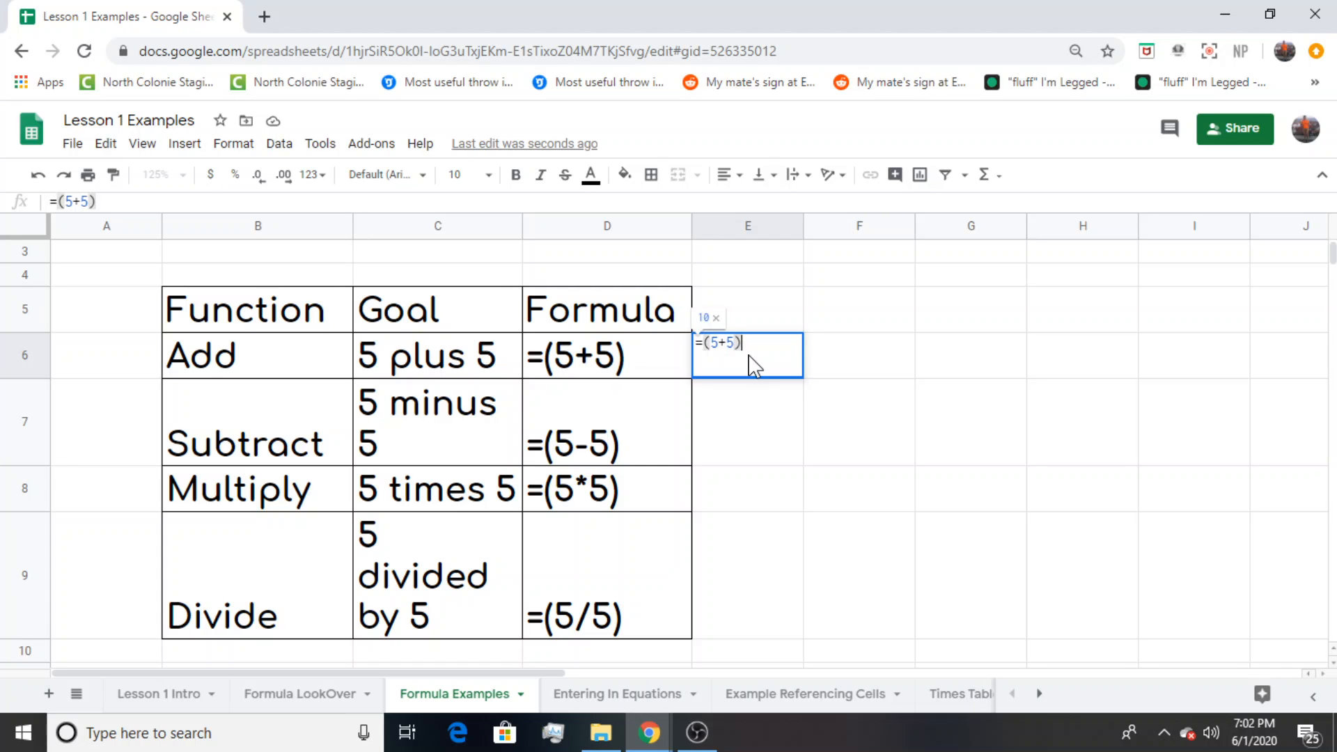
pyautogui.press('Return')
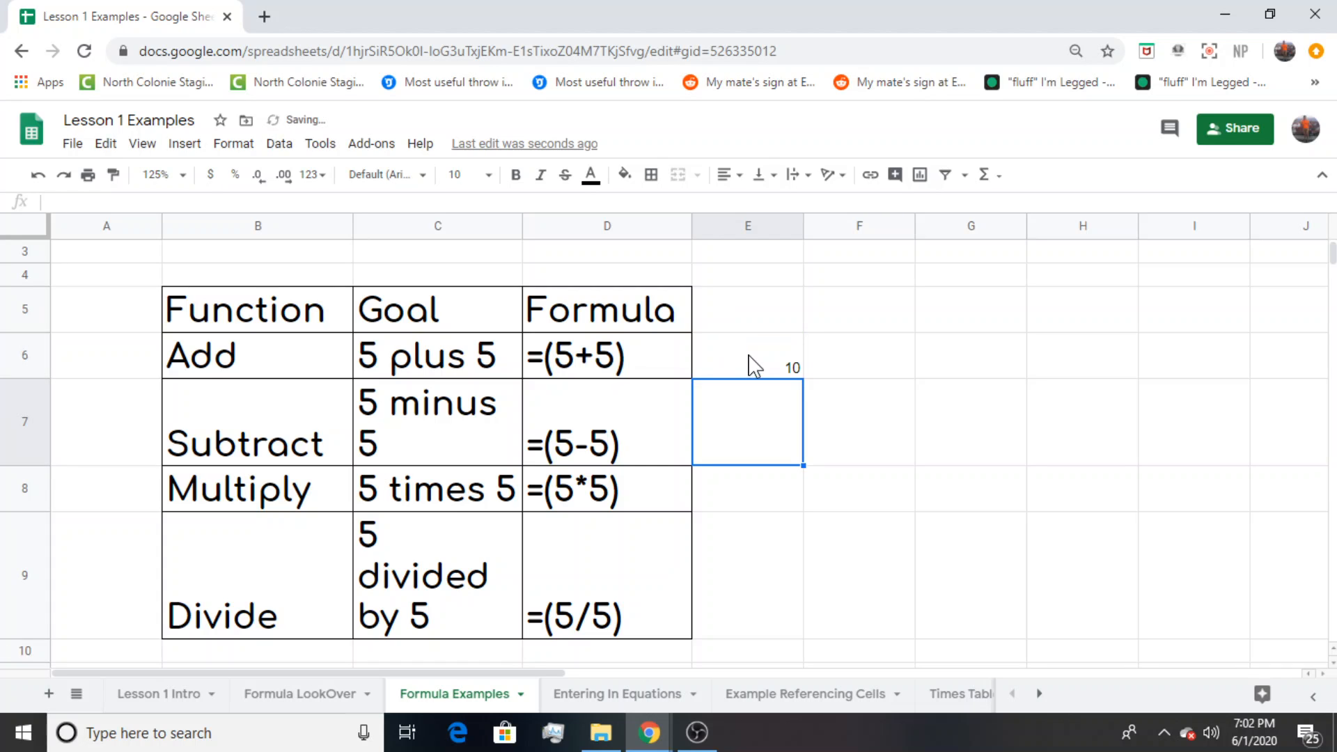
# Enter the subtraction formula =(5-5) in cell E7 beside the Subtract row
pyautogui.doubleClick(764, 445)
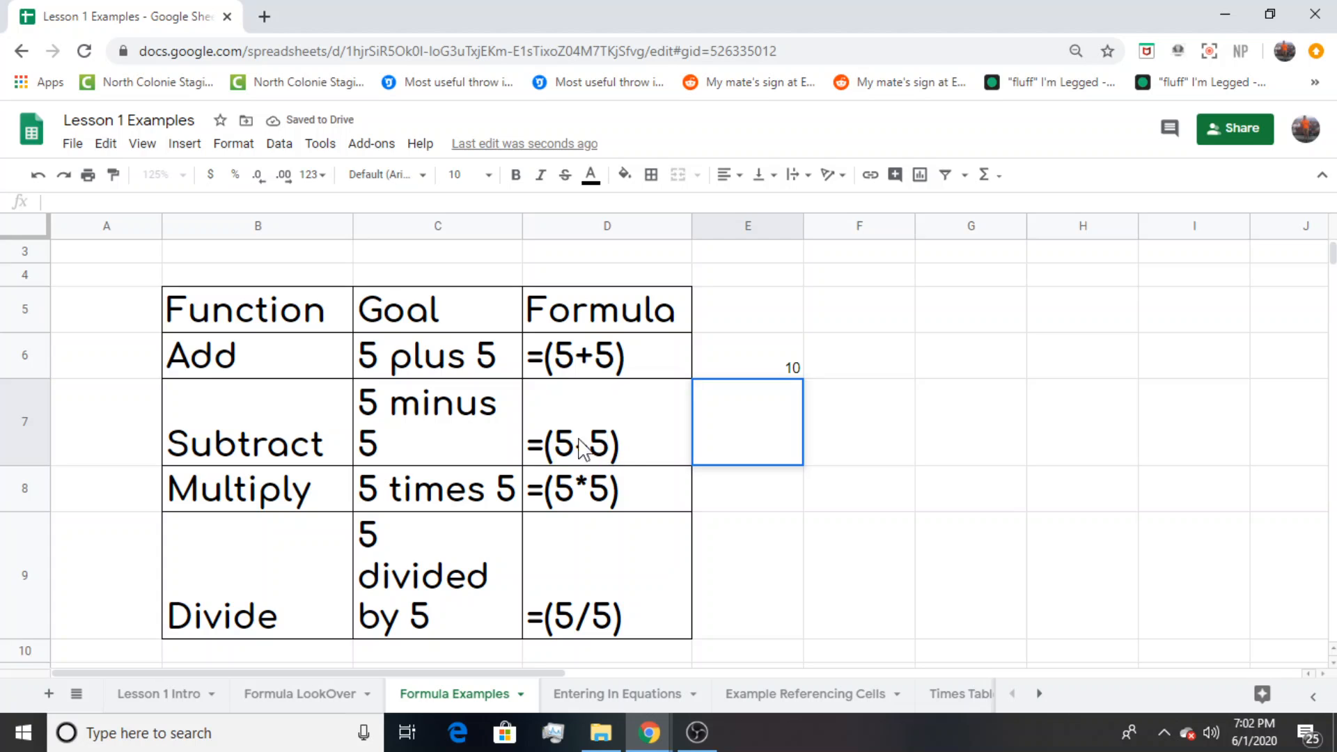
pyautogui.write('=')
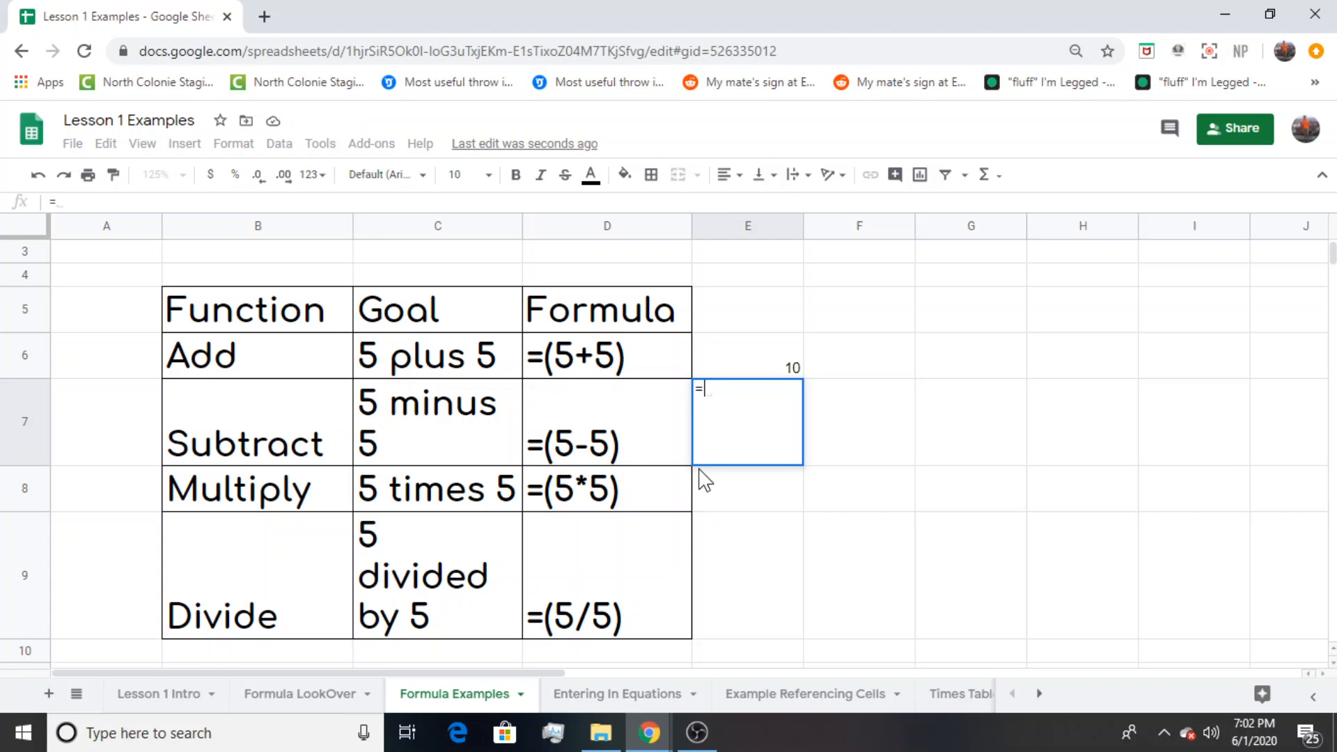
pyautogui.write('(5-5')
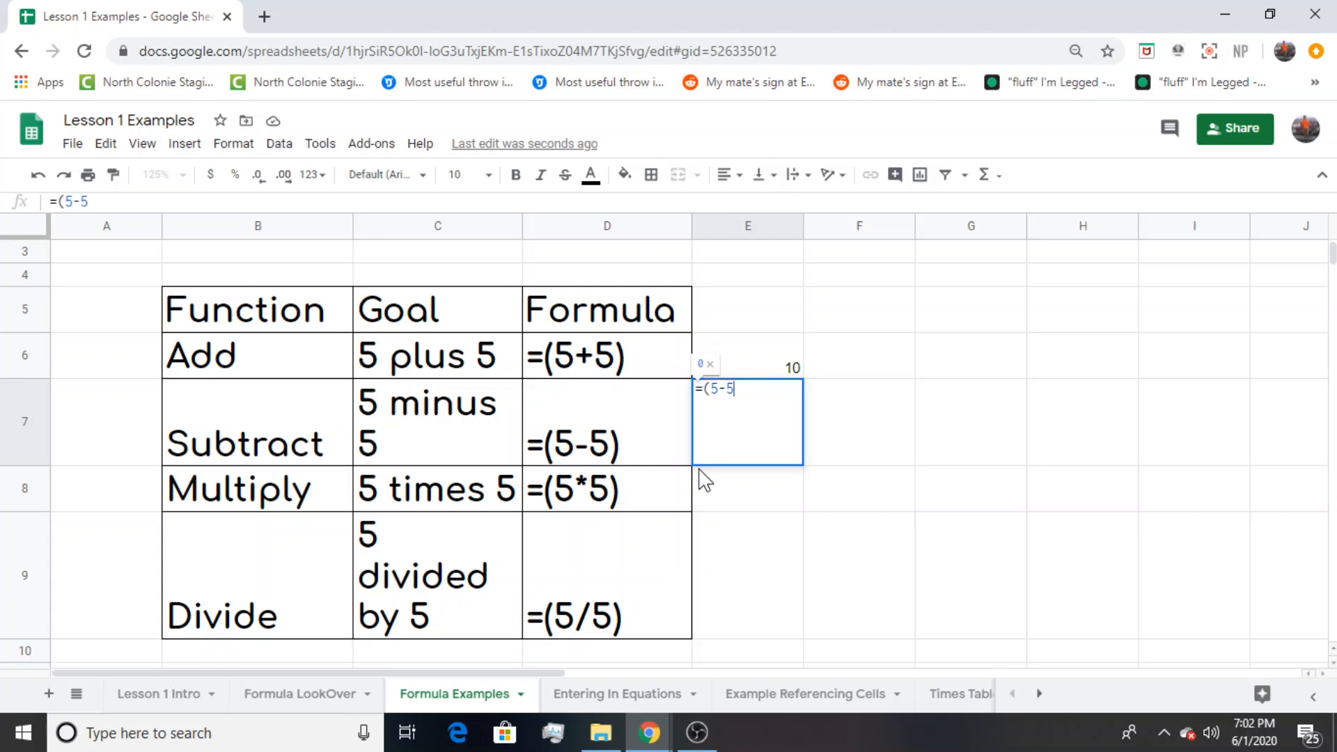
pyautogui.write(')')
pyautogui.press('Return')
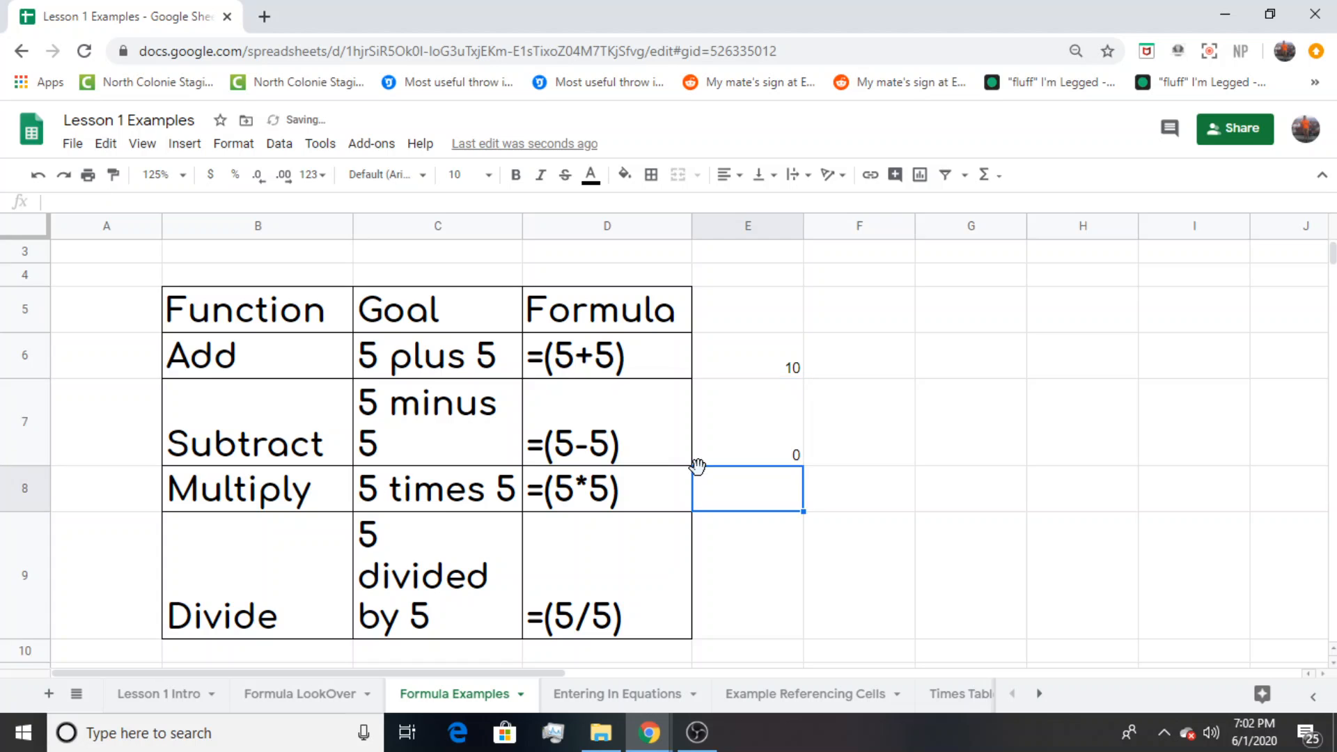
# Enter the multiplication formula =(5*5) in cell E8 beside the Multiply row
pyautogui.doubleClick(759, 500)
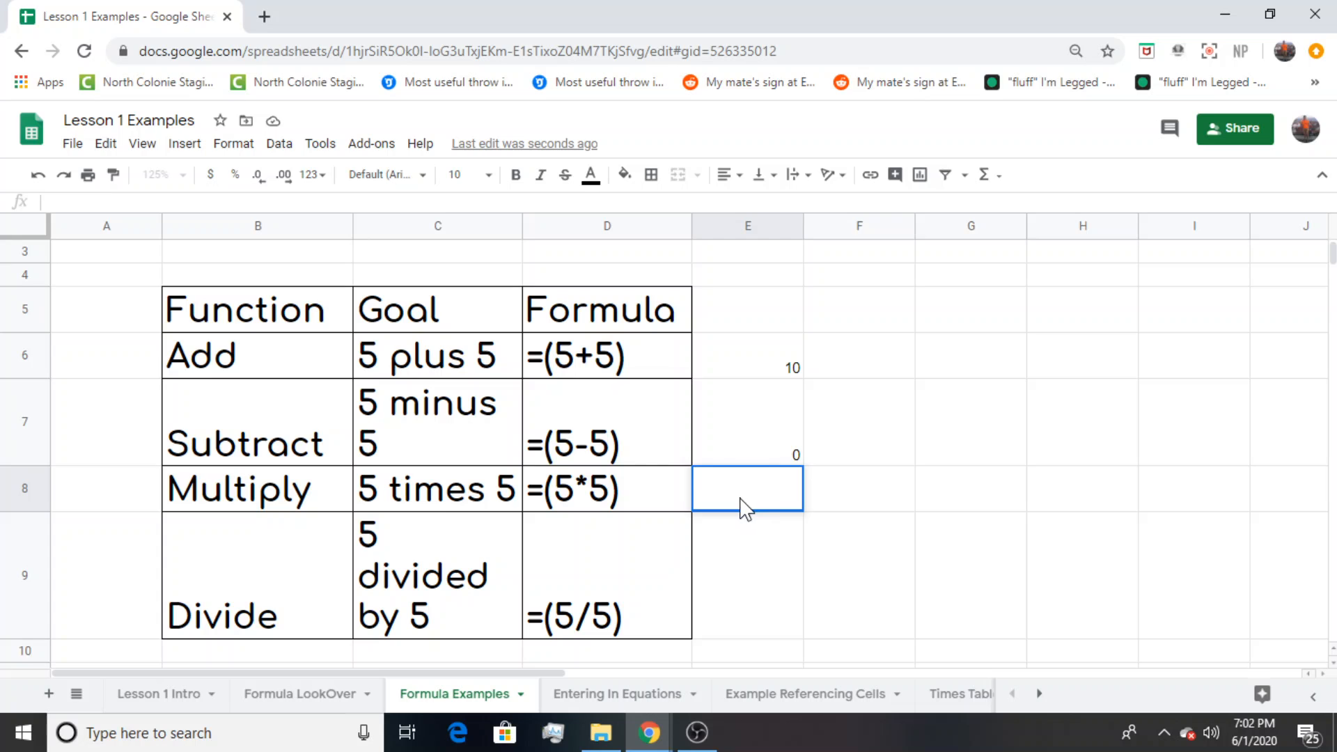
pyautogui.write('=')
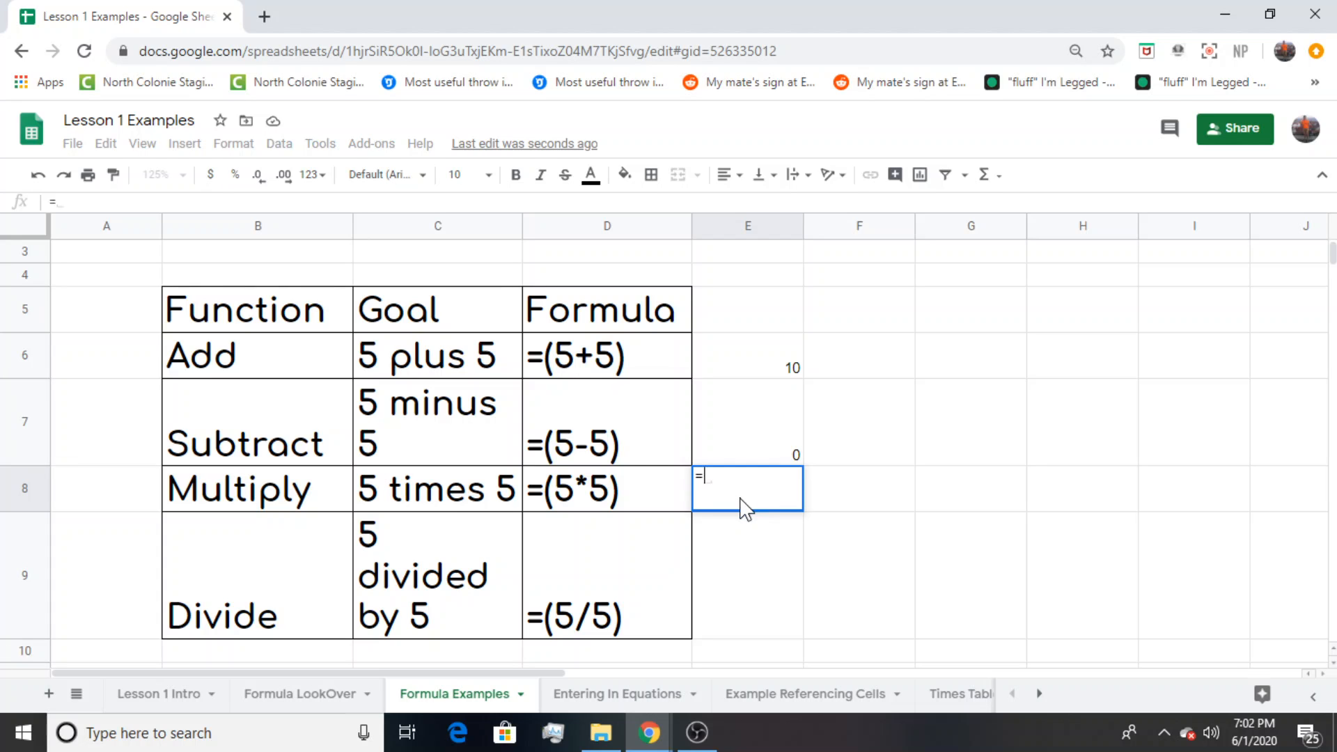
pyautogui.write('(5')
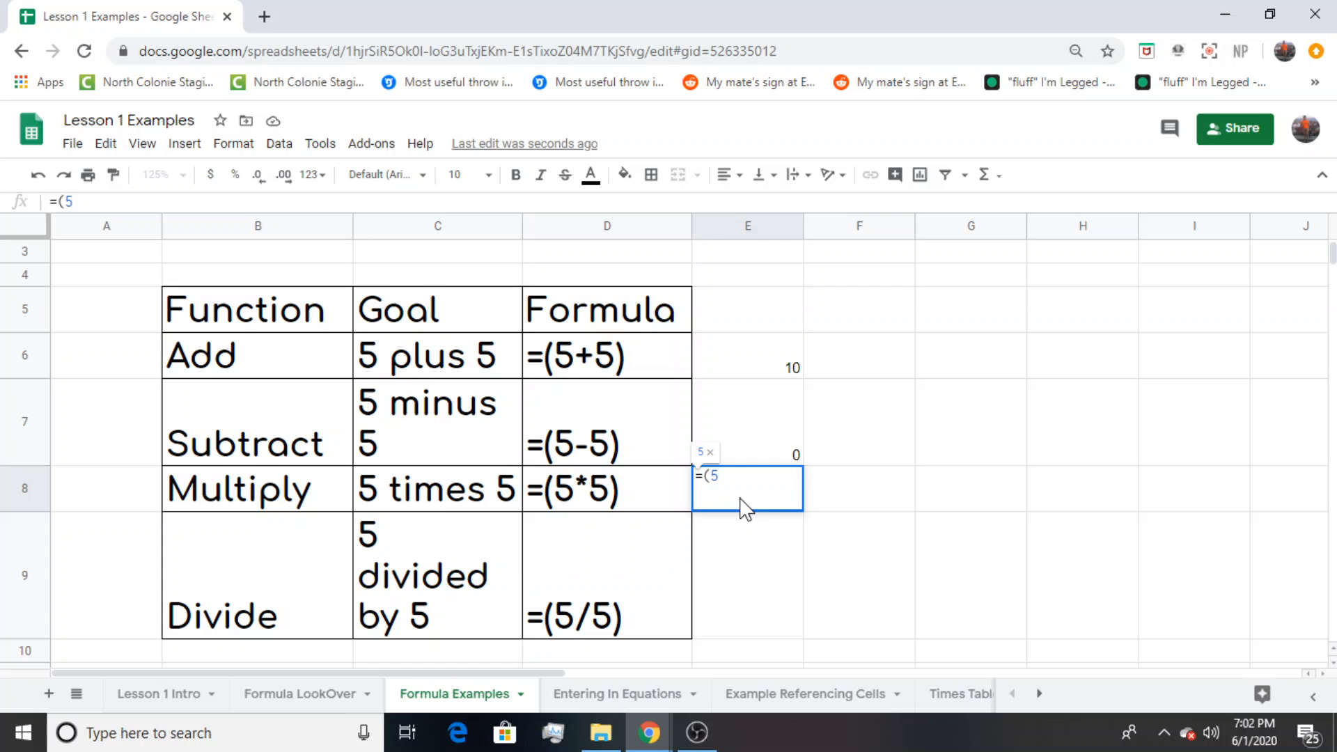
pyautogui.write('*')
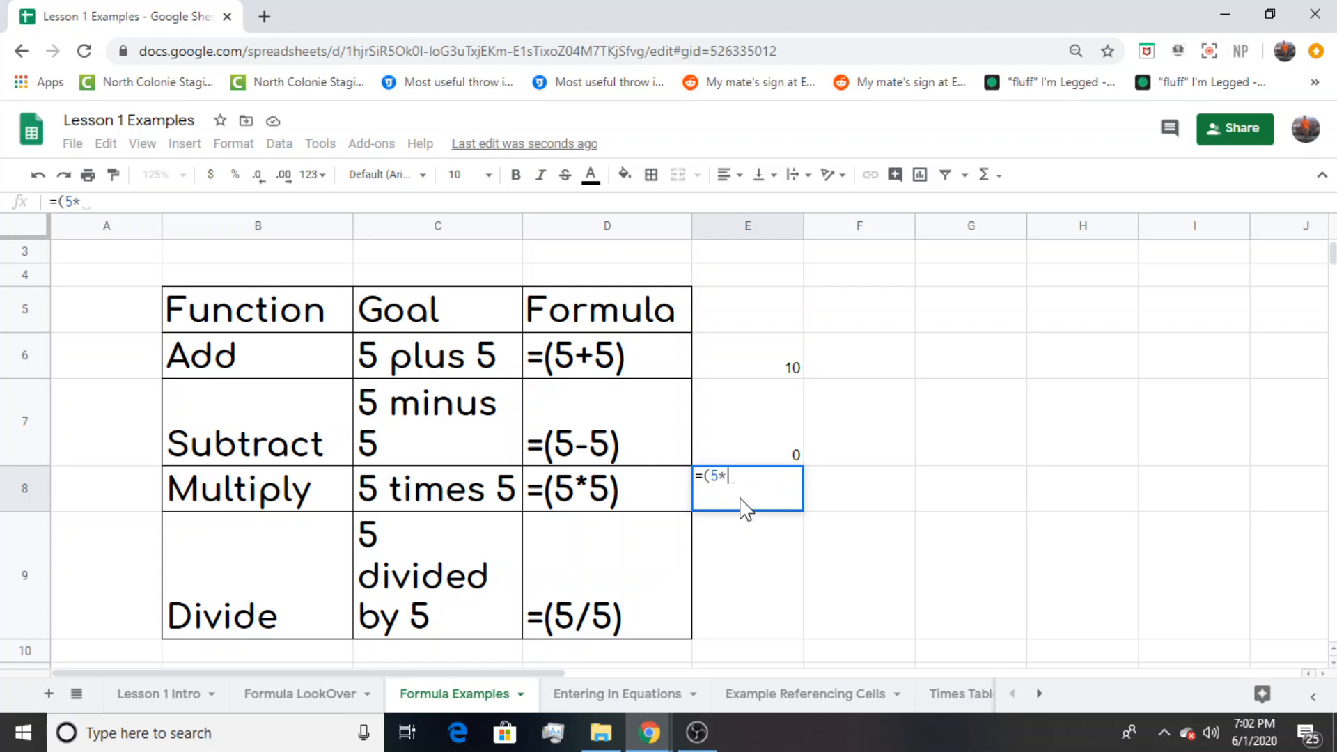
pyautogui.write('5)')
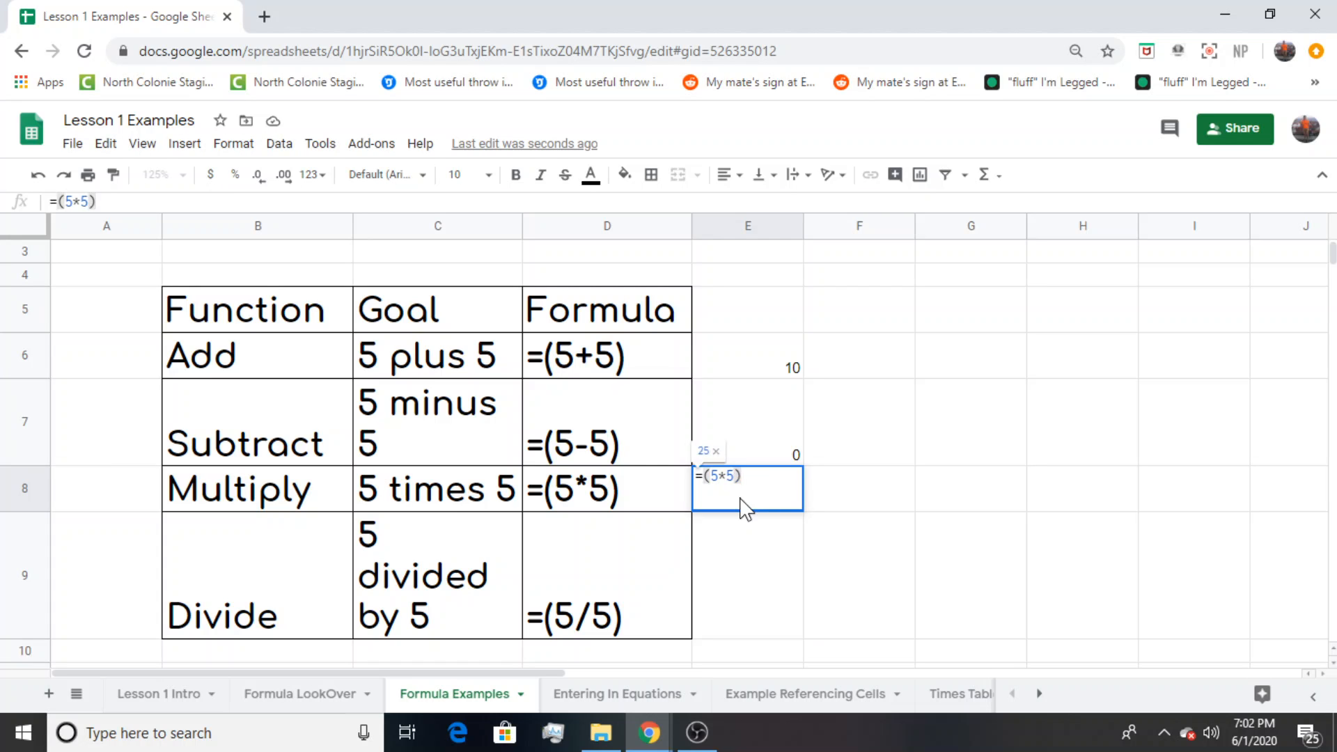
pyautogui.press('Return')
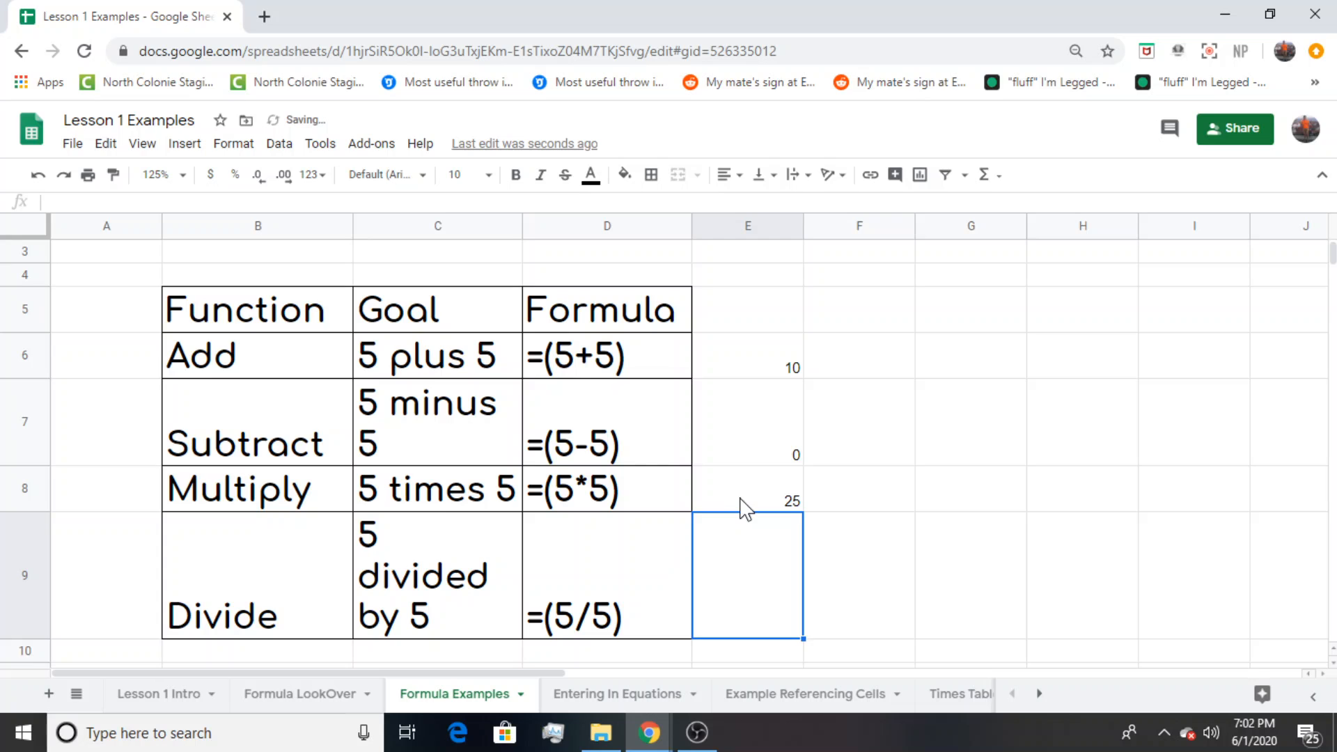
# Enter the division formula =(5/5) in cell E9 beside the Divide row
pyautogui.write('=')
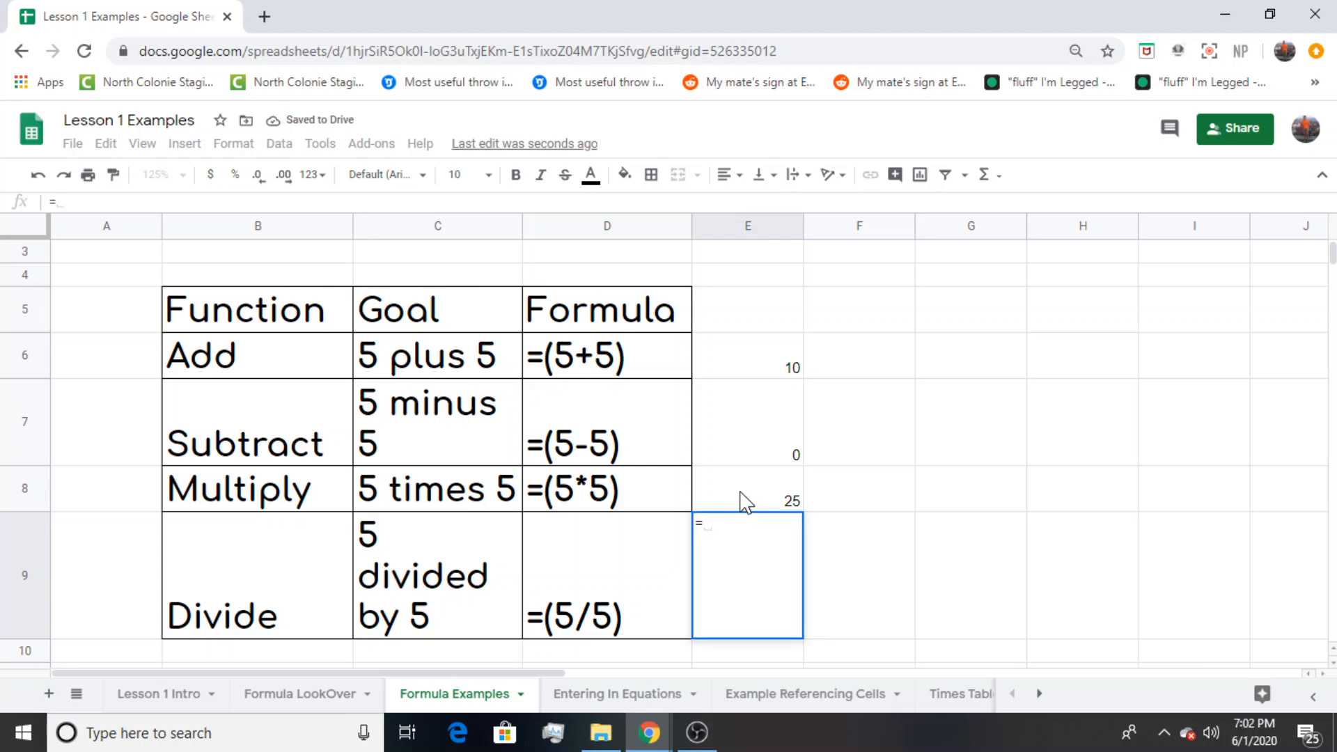
pyautogui.write('(5/5)')
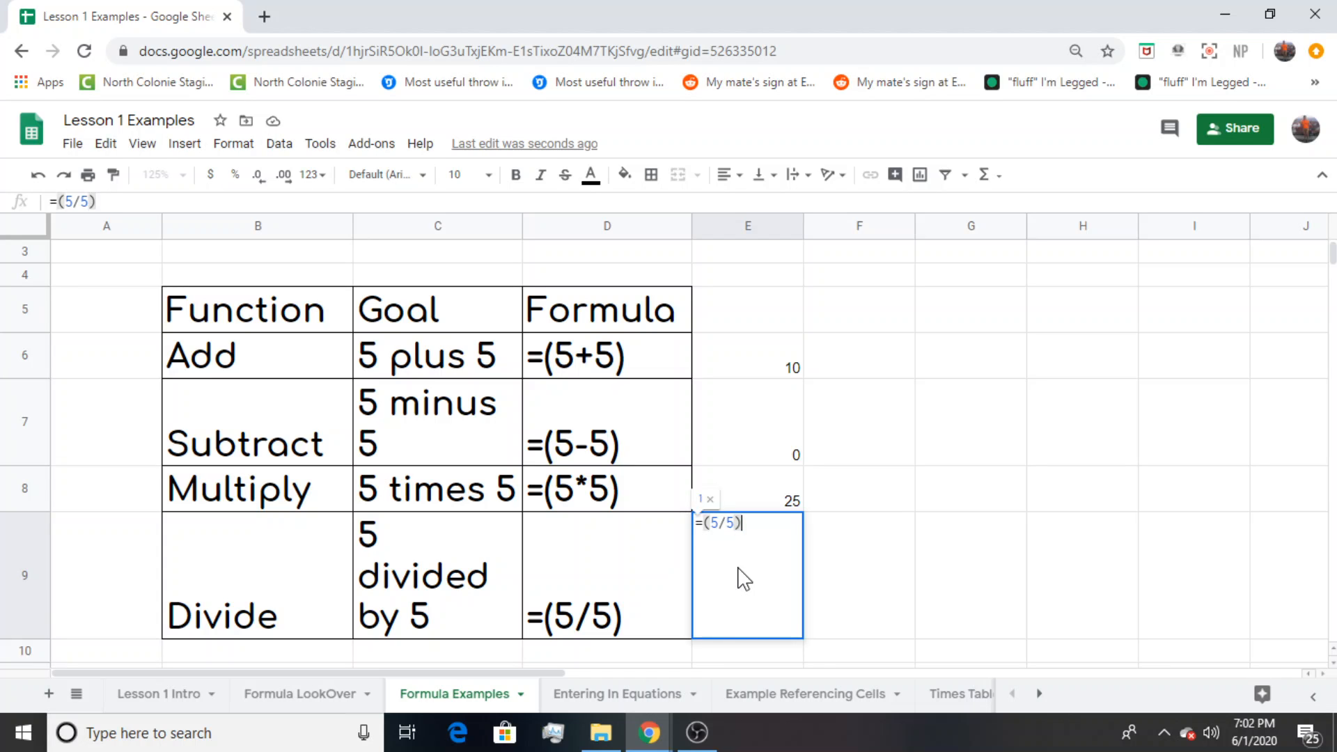
pyautogui.press('Return')
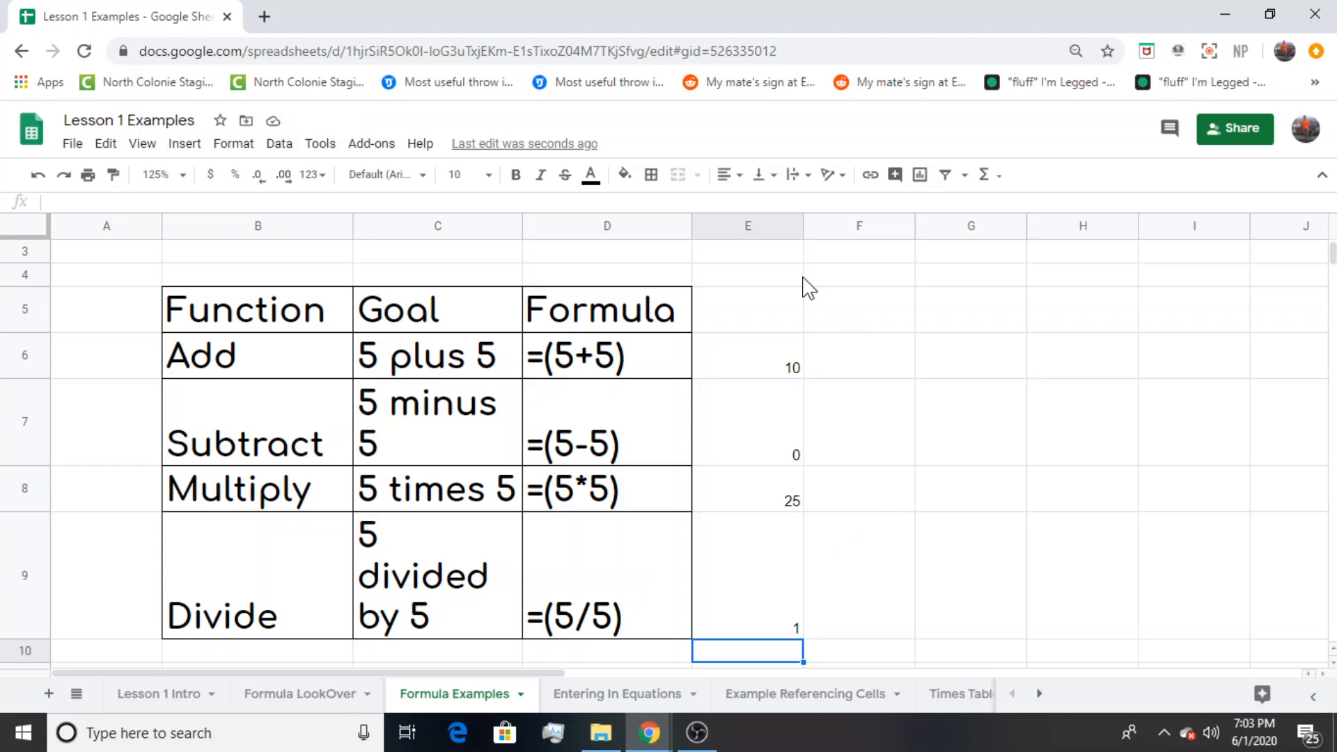
pyautogui.click(969, 376)
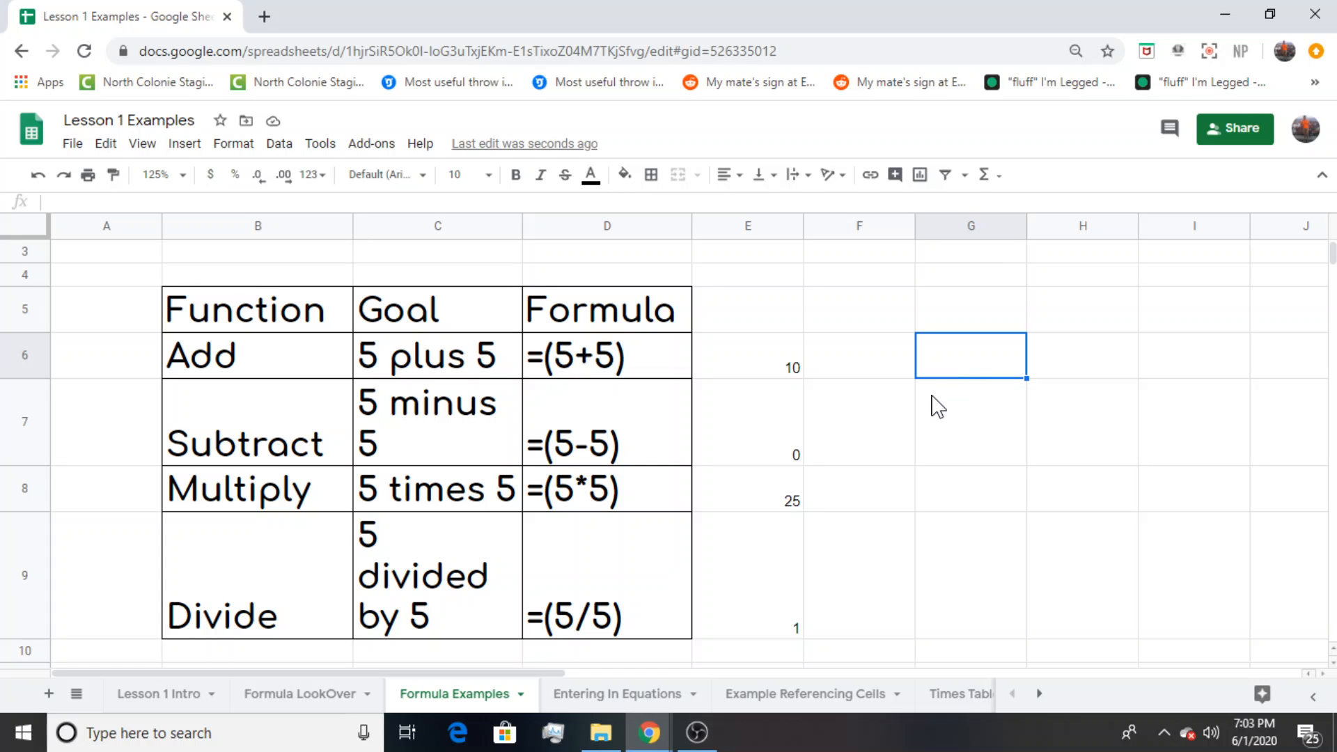
# On the Entering In Equations sheet, clear the four result cells B4 through E4
pyautogui.click(636, 694)
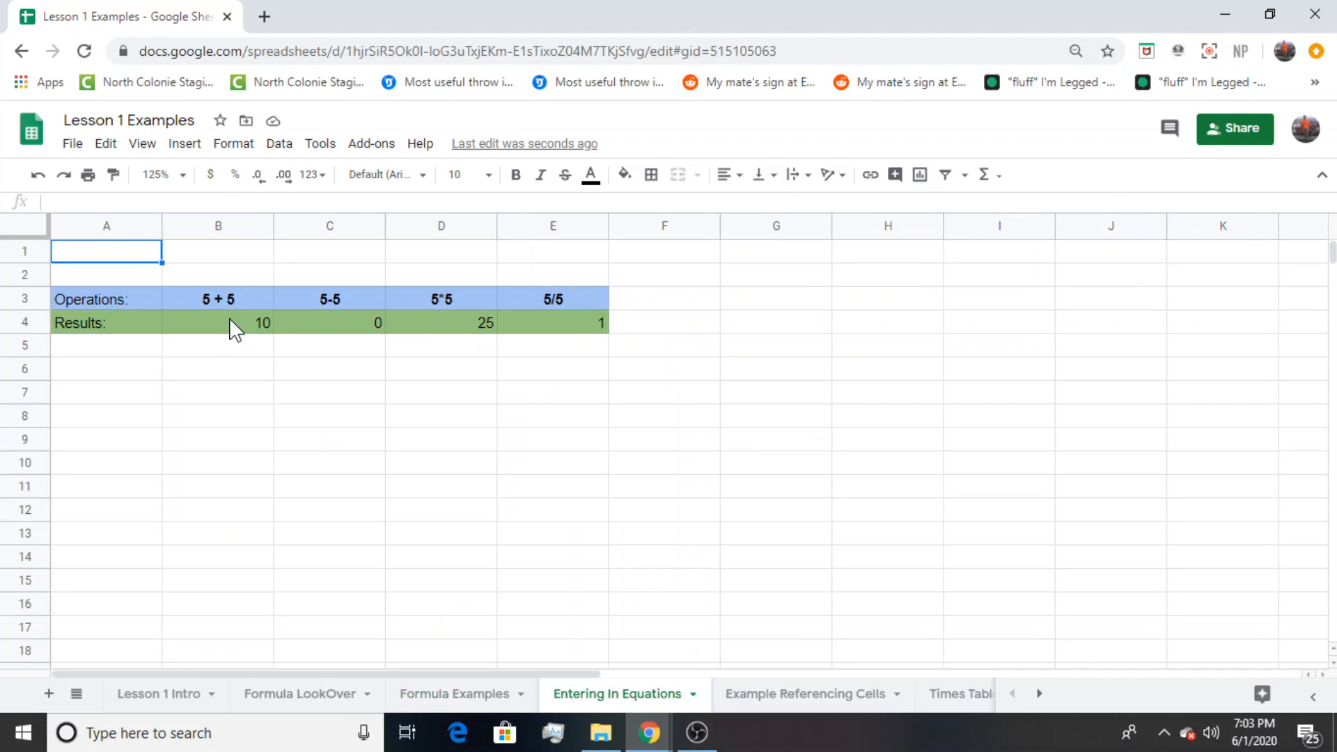
pyautogui.click(232, 328)
pyautogui.press('Delete')
pyautogui.press('Right')
pyautogui.press('Delete')
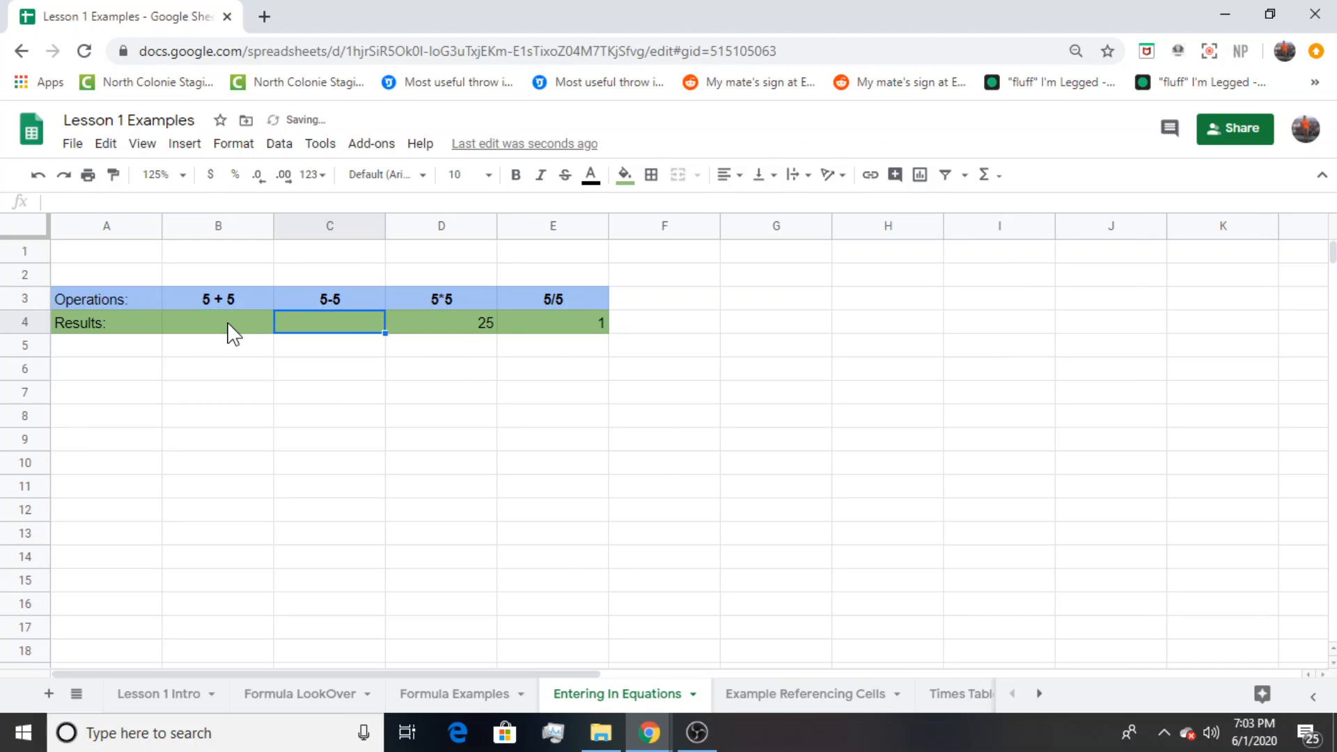
pyautogui.press('Right')
pyautogui.press('Delete')
pyautogui.press('Right')
pyautogui.press('Delete')
# Enter the addition formula =(5+5) in cell B4 under the 5 + 5 heading
pyautogui.press('Right')
pyautogui.press('Left')
pyautogui.press('Left')
pyautogui.press('Left')
pyautogui.press('Left')
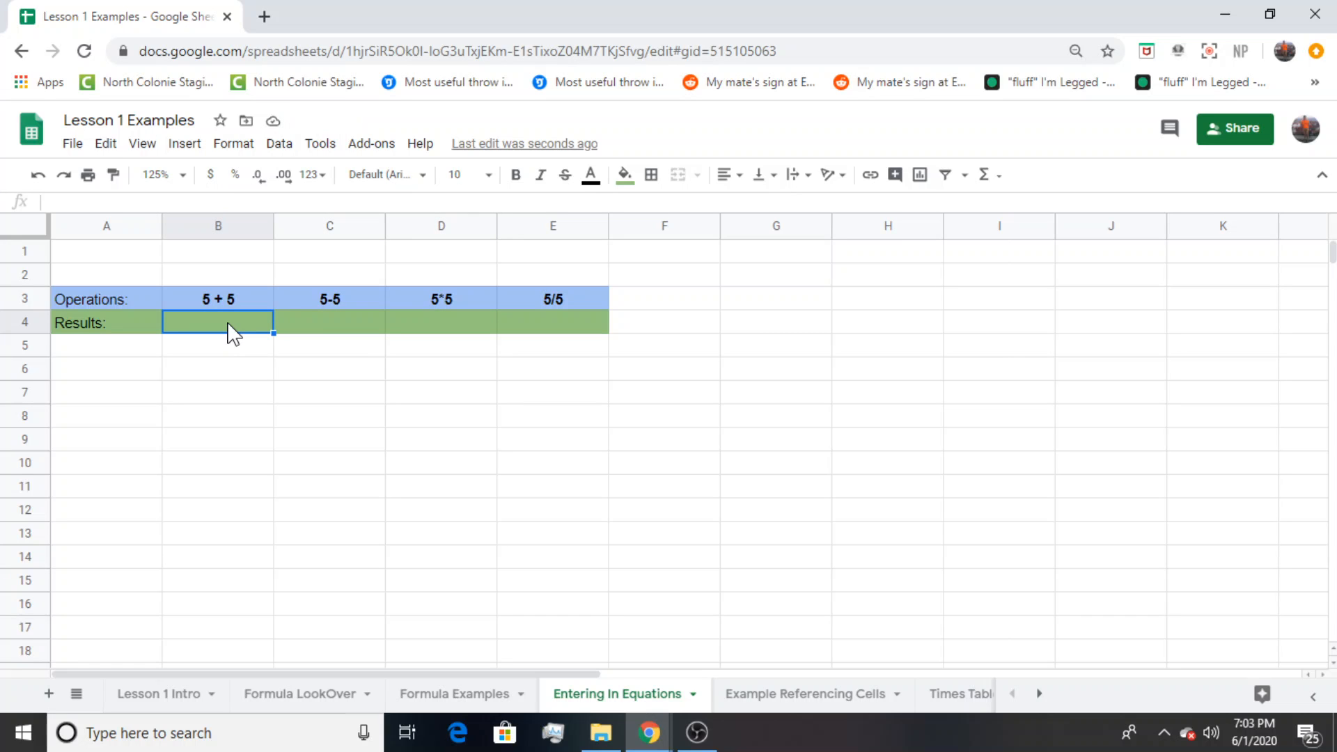
pyautogui.write('=(5+')
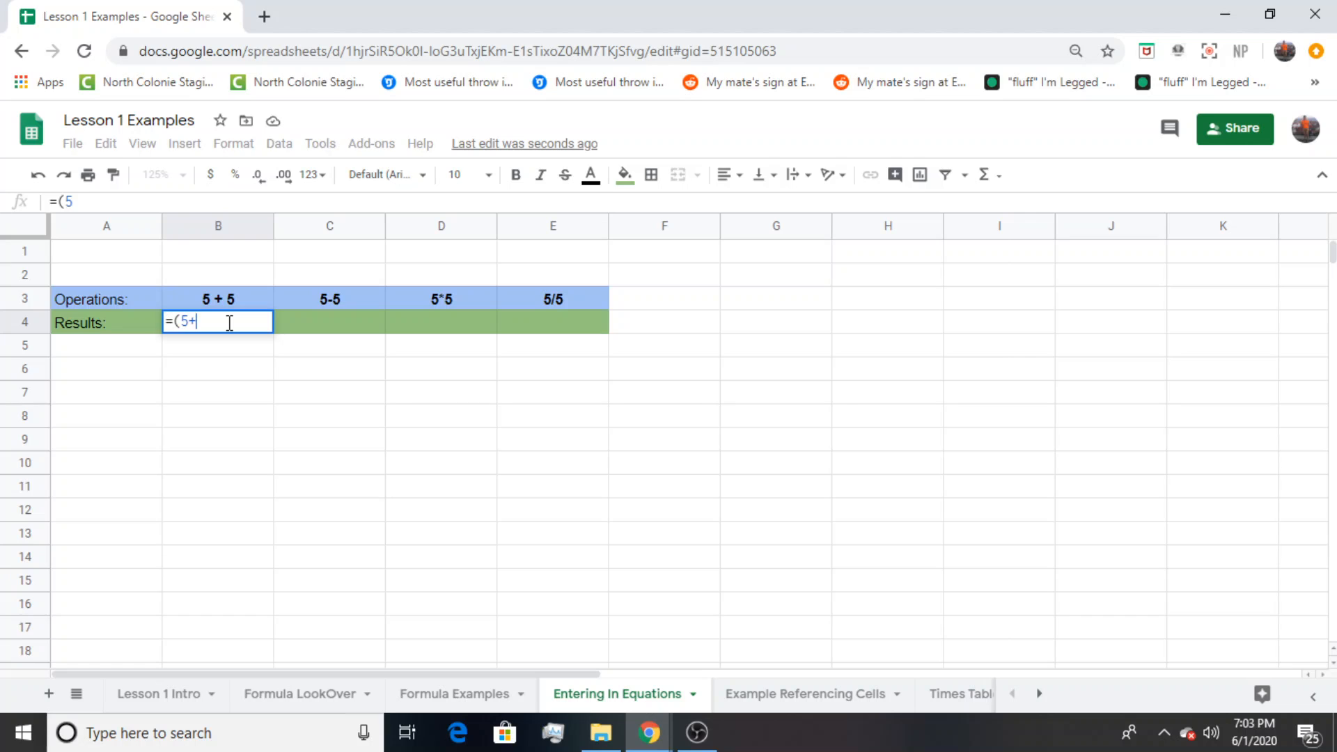
pyautogui.write('5)')
pyautogui.press('Return')
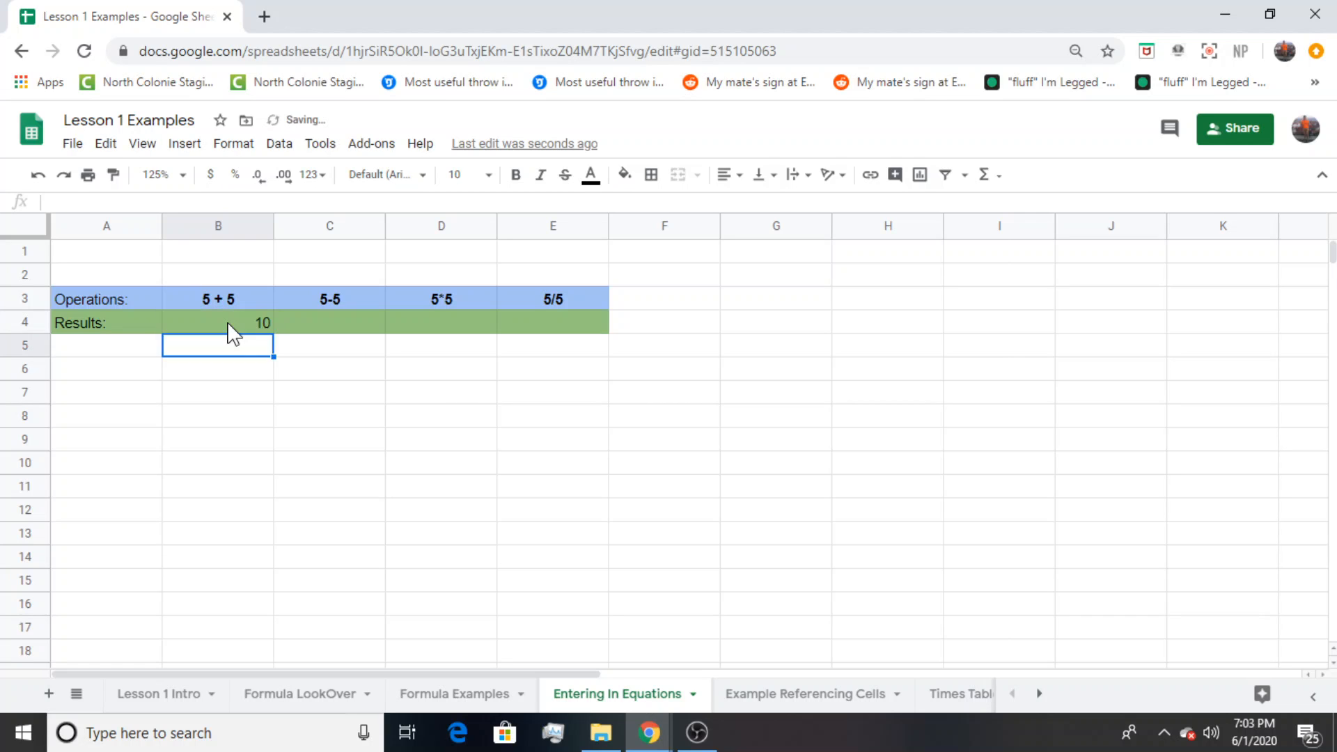
# Enter the subtraction formula =(5-5) in cell C4 under the 5-5 heading
pyautogui.press('Right')
pyautogui.press('Up')
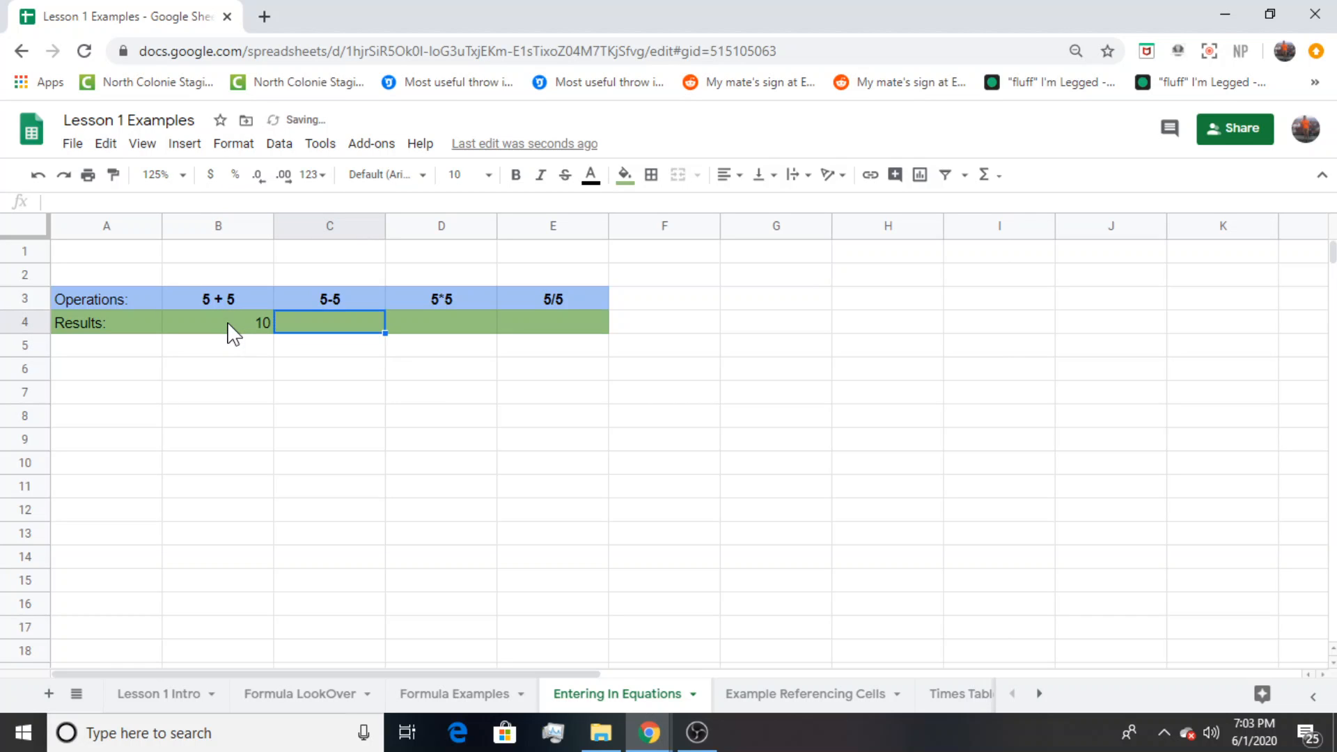
pyautogui.write('=(5')
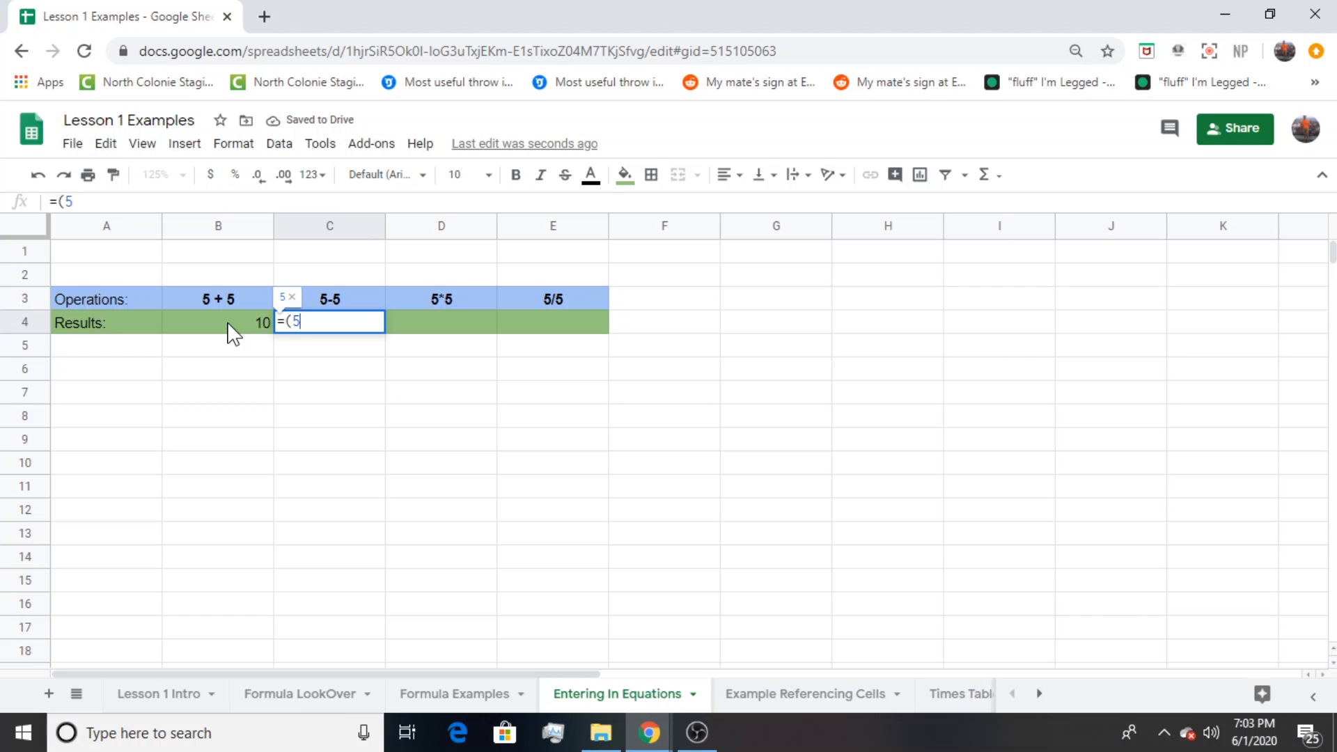
pyautogui.write('-5)')
pyautogui.press('Return')
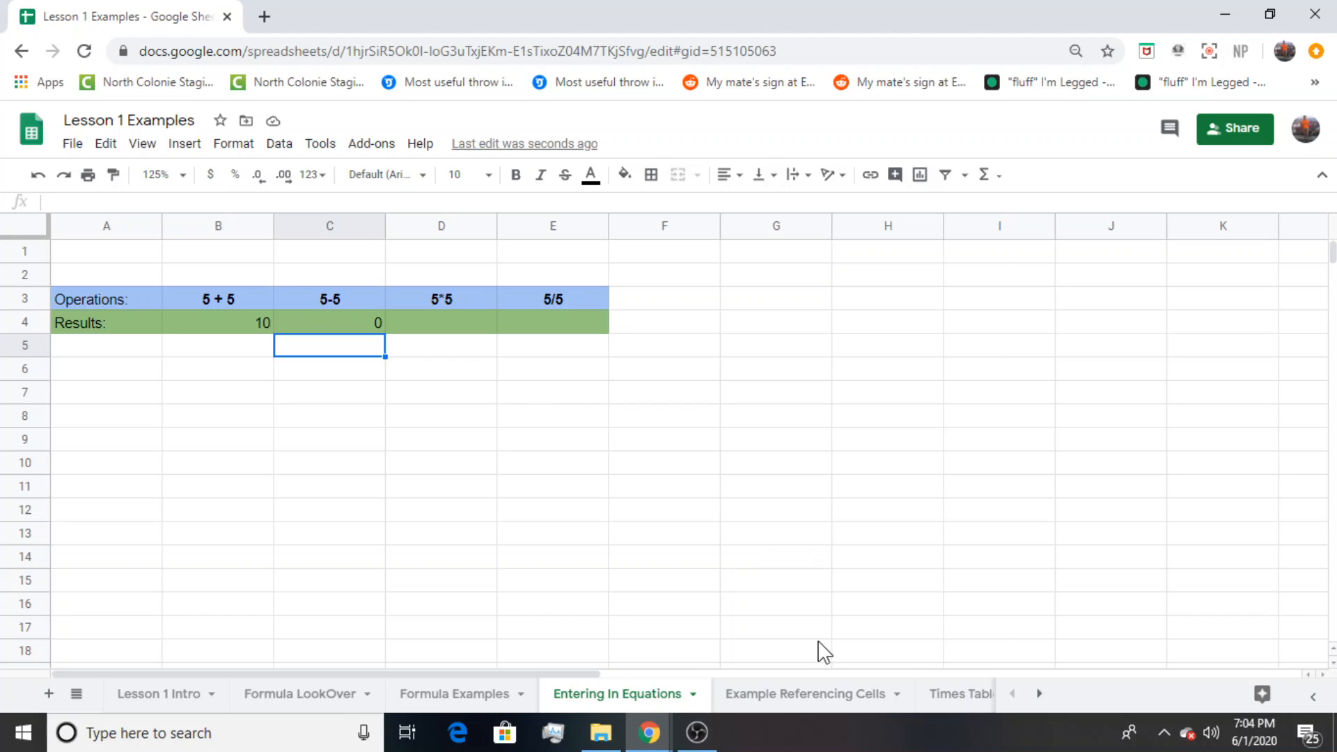
# On the Example Referencing Cells sheet, clear the Number A, Number B and A times B values in C3 through C5
pyautogui.click(828, 694)
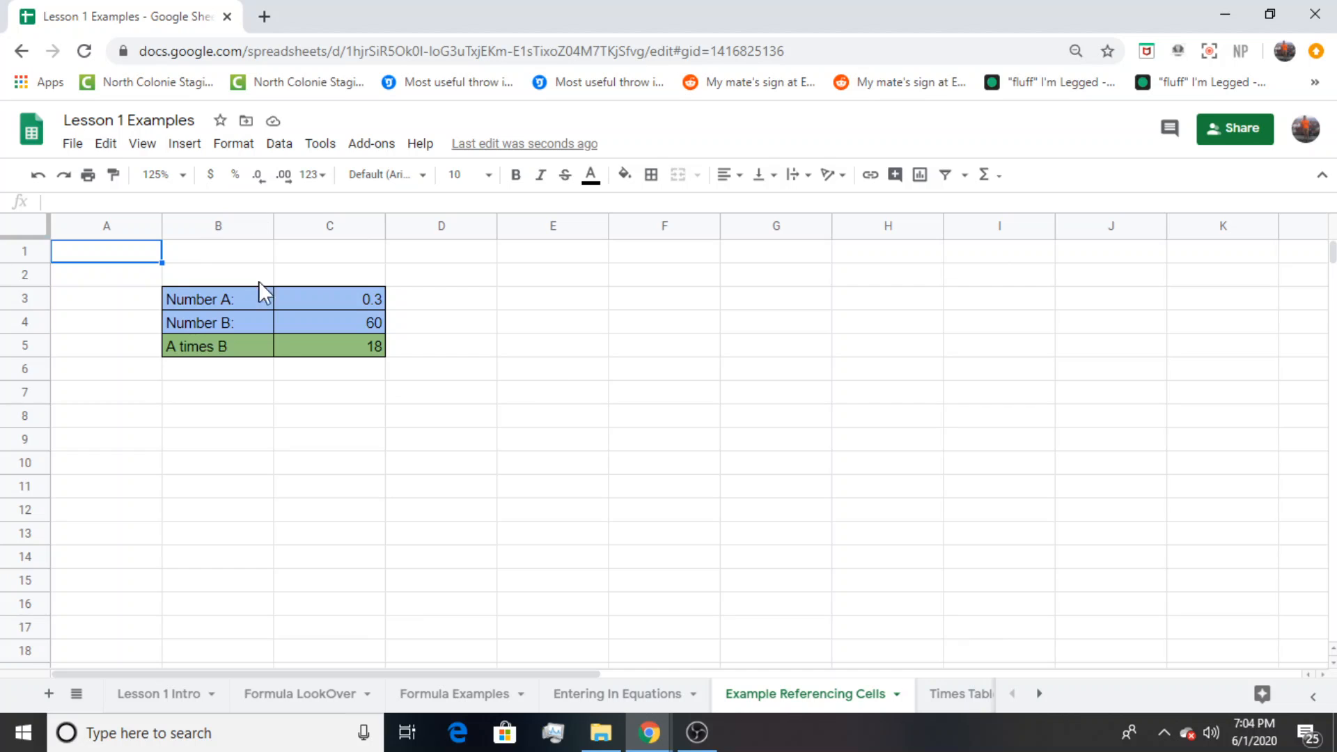
pyautogui.click(366, 359)
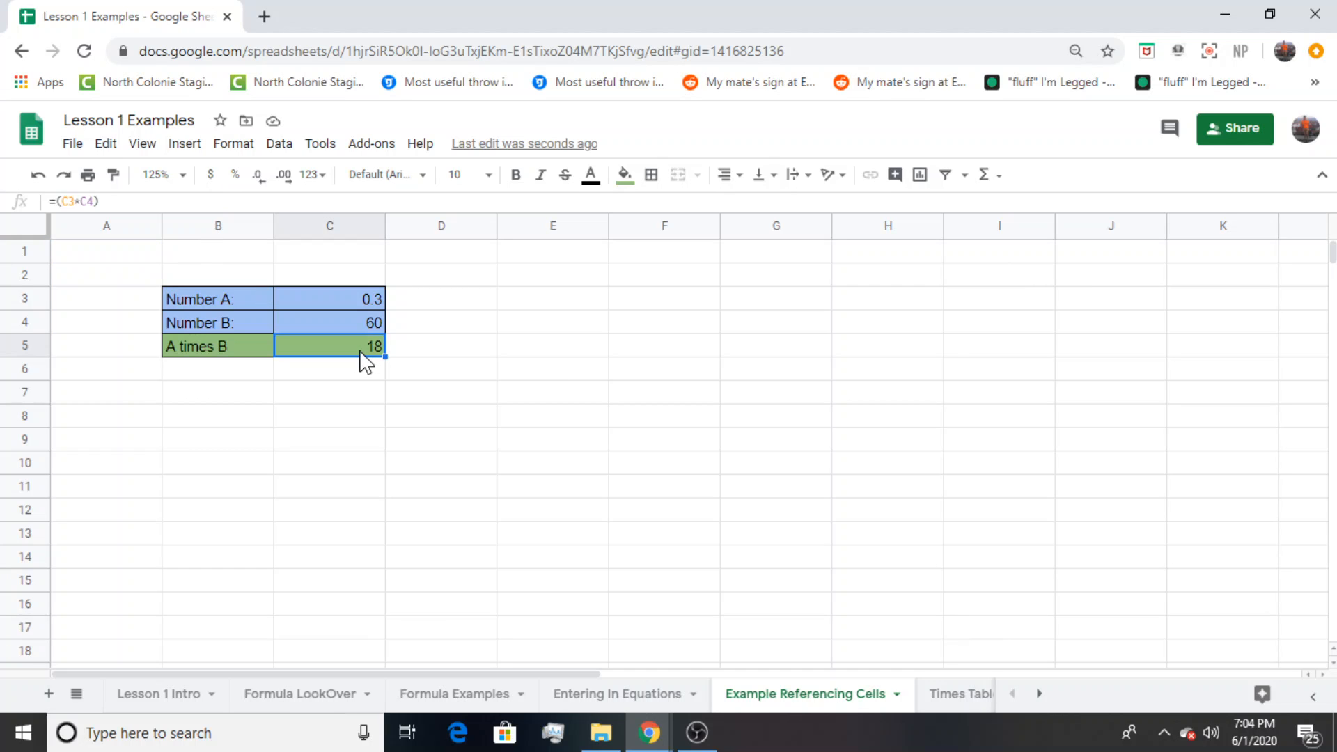
pyautogui.press('Delete')
pyautogui.click(362, 322)
pyautogui.press('Delete')
pyautogui.click(367, 292)
pyautogui.press('Delete')
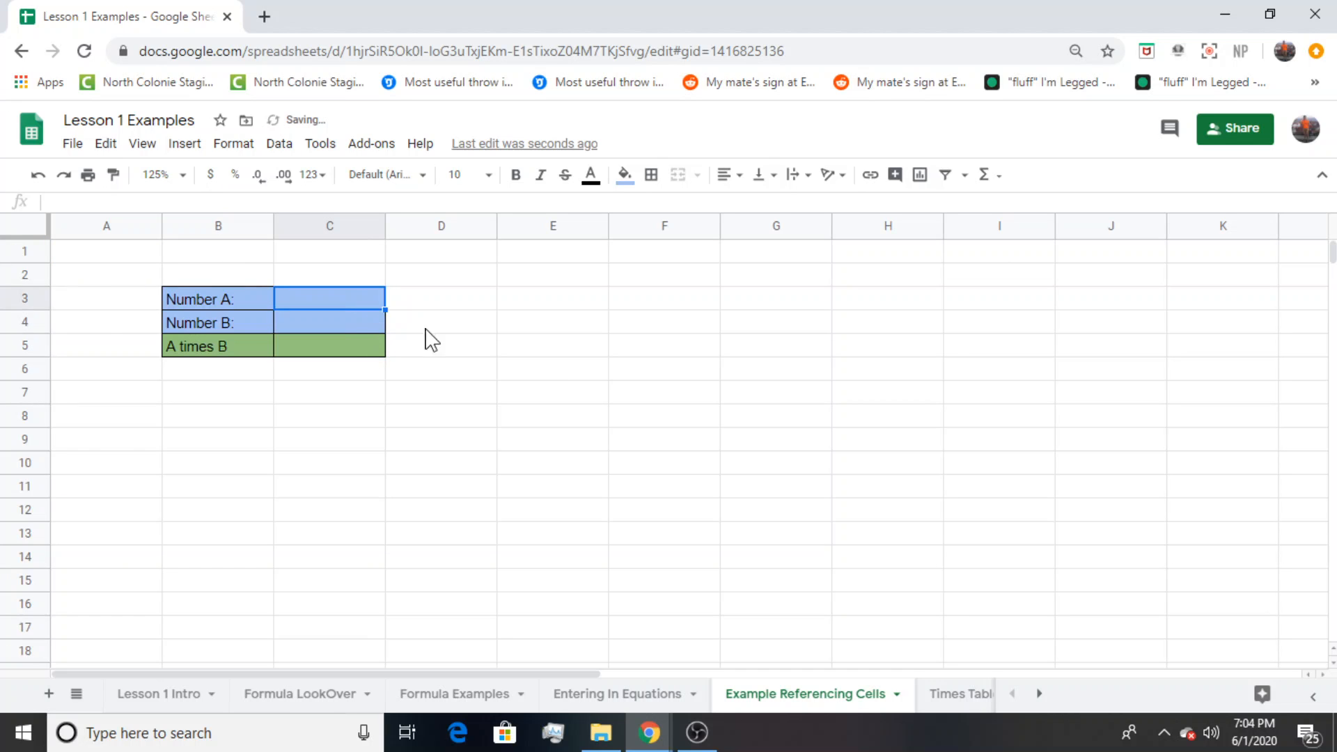
pyautogui.click(441, 328)
pyautogui.click(376, 352)
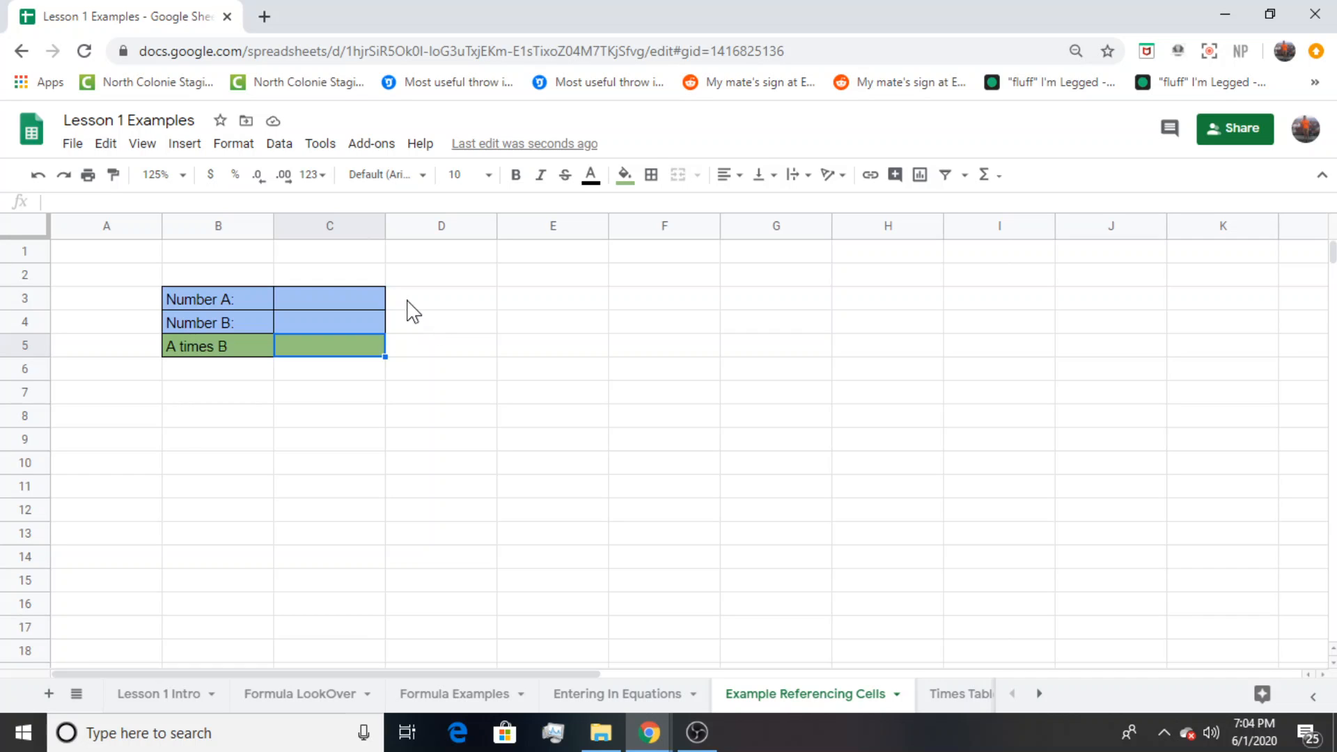
# Enter 5 for Number A in cell C3 and 4 for Number B in cell C4
pyautogui.click(369, 301)
pyautogui.write('5')
pyautogui.click(363, 325)
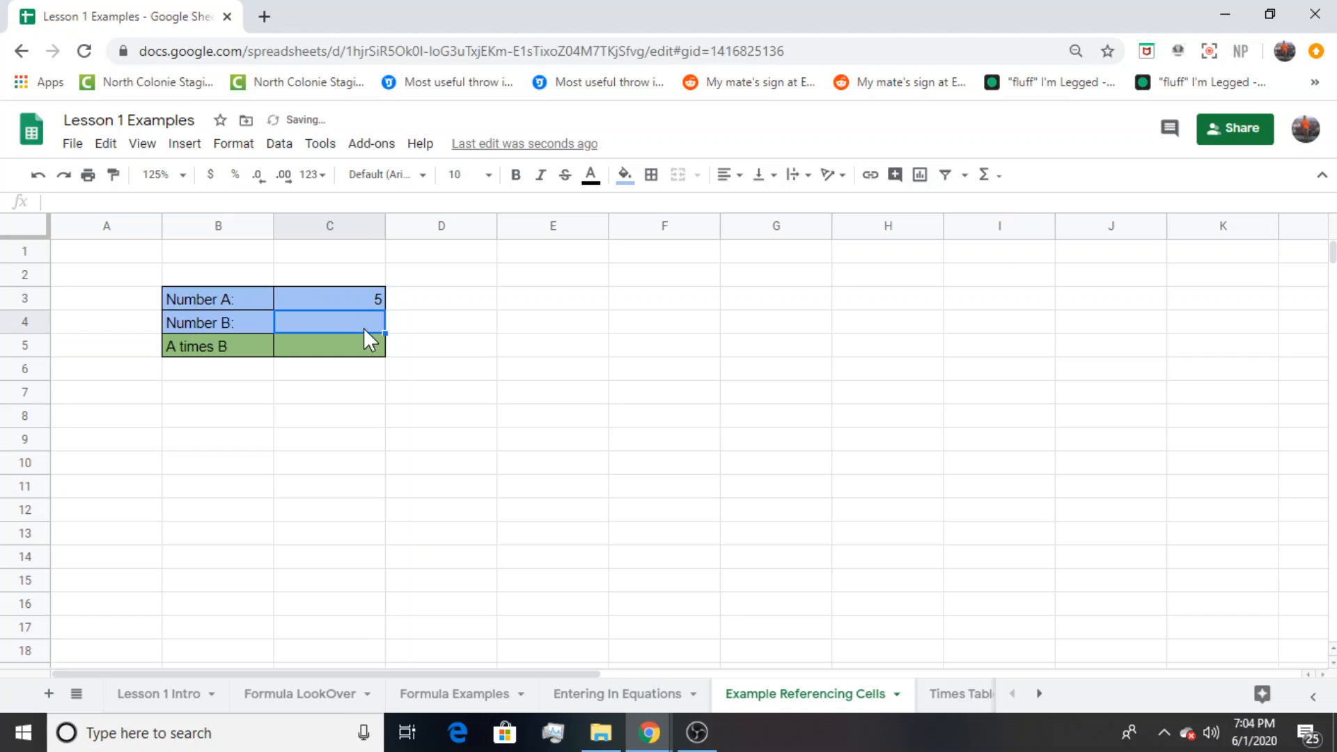
pyautogui.write('4')
# Enter the fixed-number formula =(5*4) in cell C5 beside A times B
pyautogui.click(364, 346)
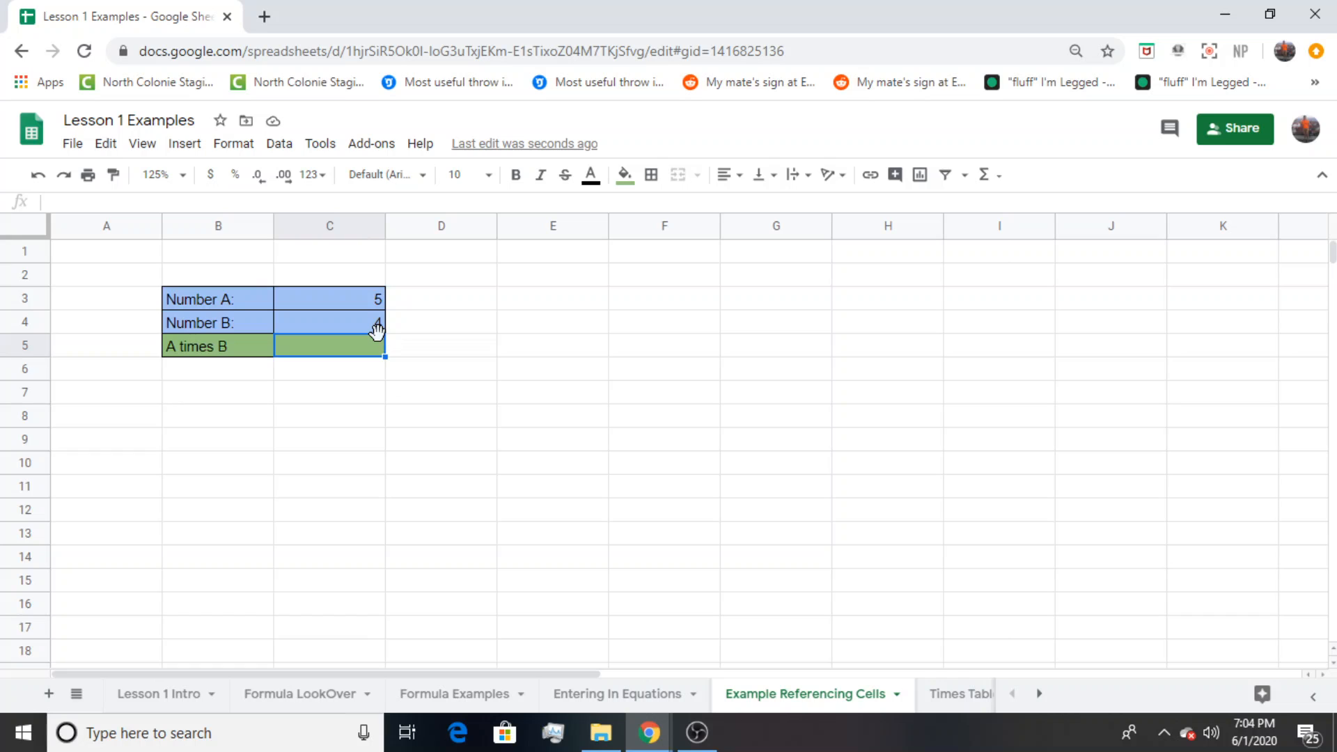
pyautogui.write('=(')
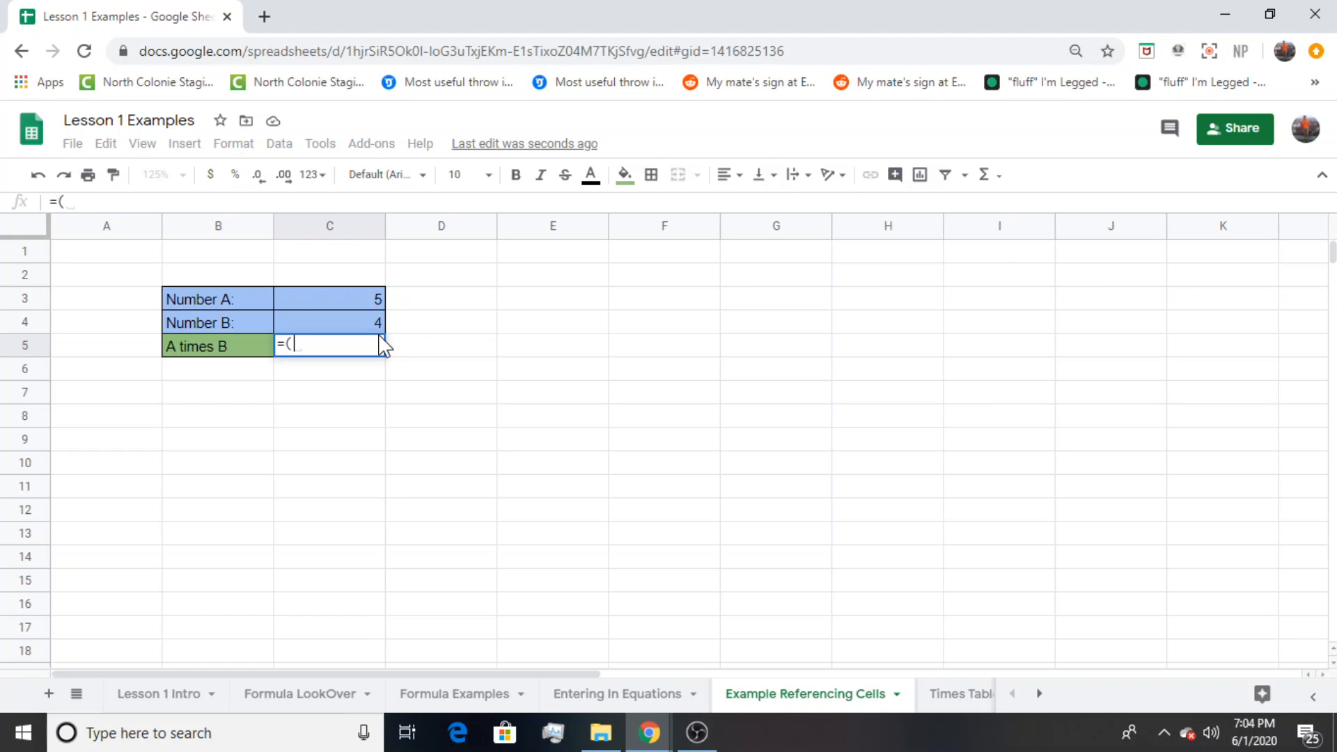
pyautogui.write('5*4)')
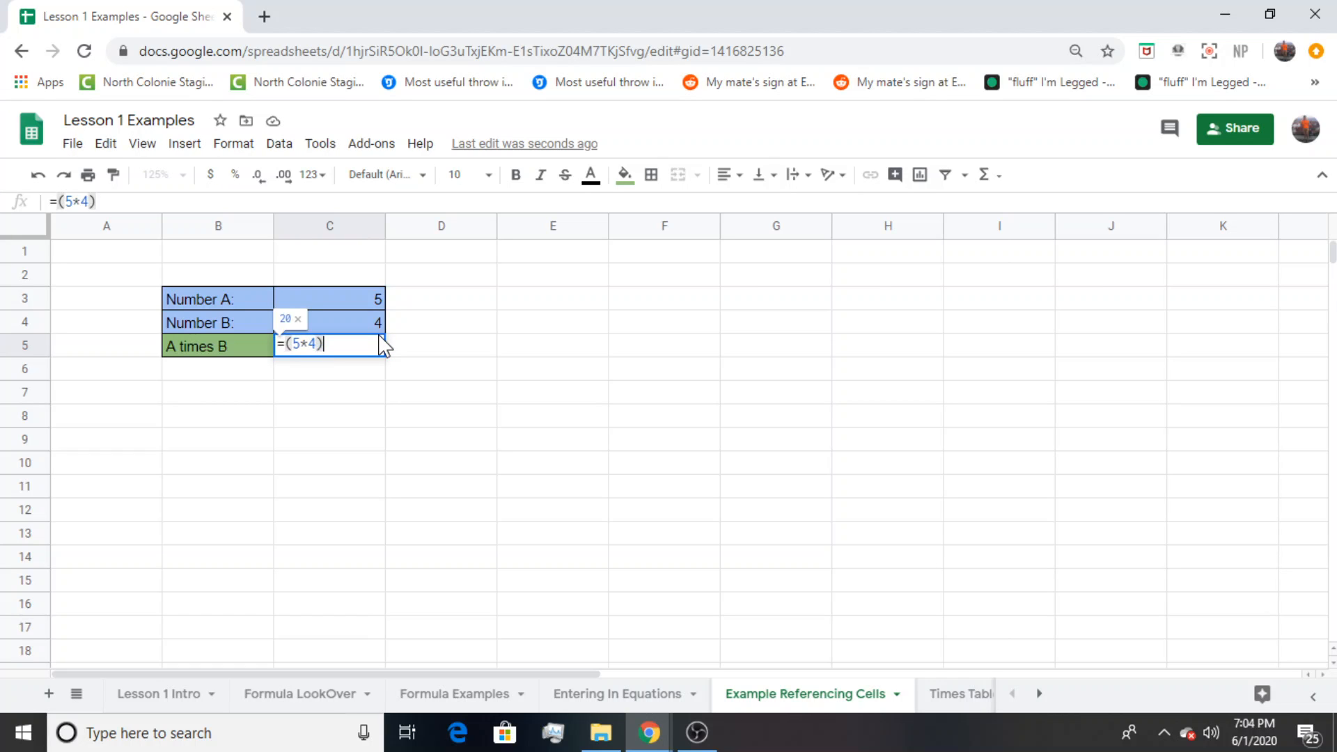
pyautogui.press('Return')
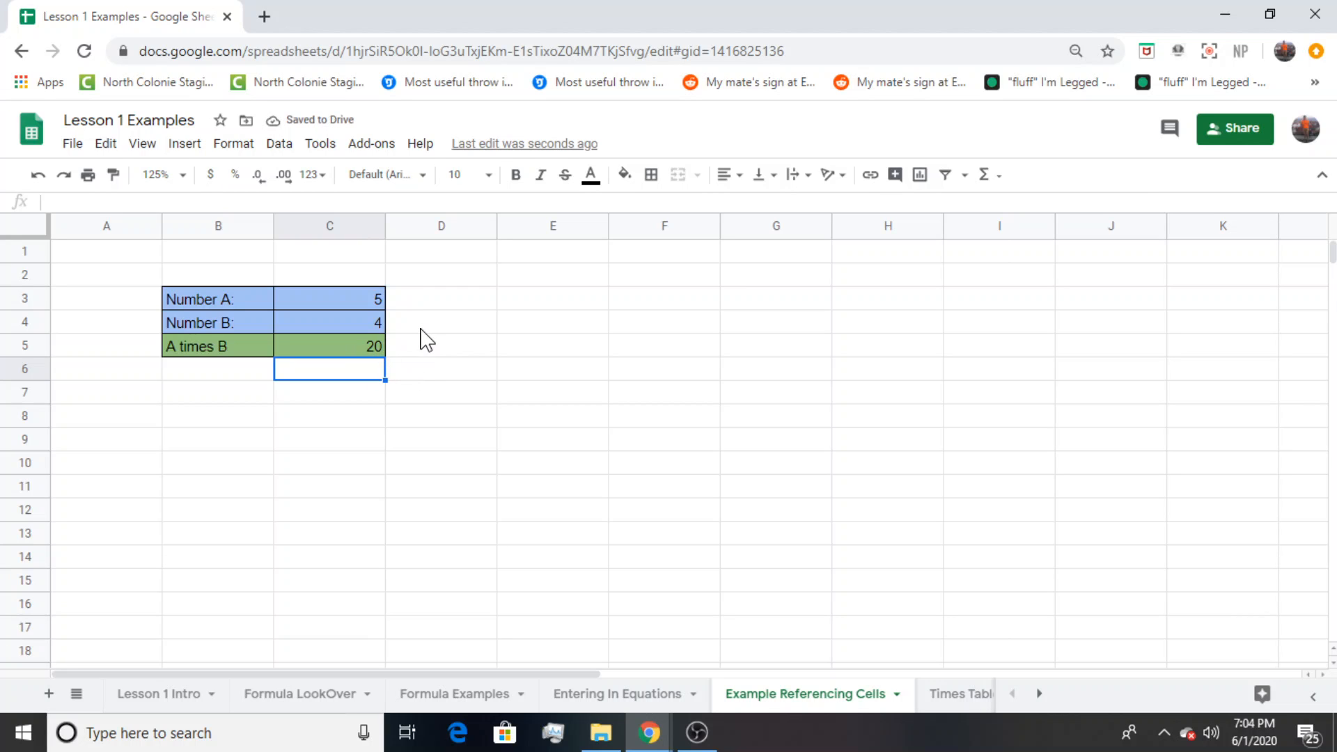
# Set the Number B value in cell C4 to 3
pyautogui.click(371, 316)
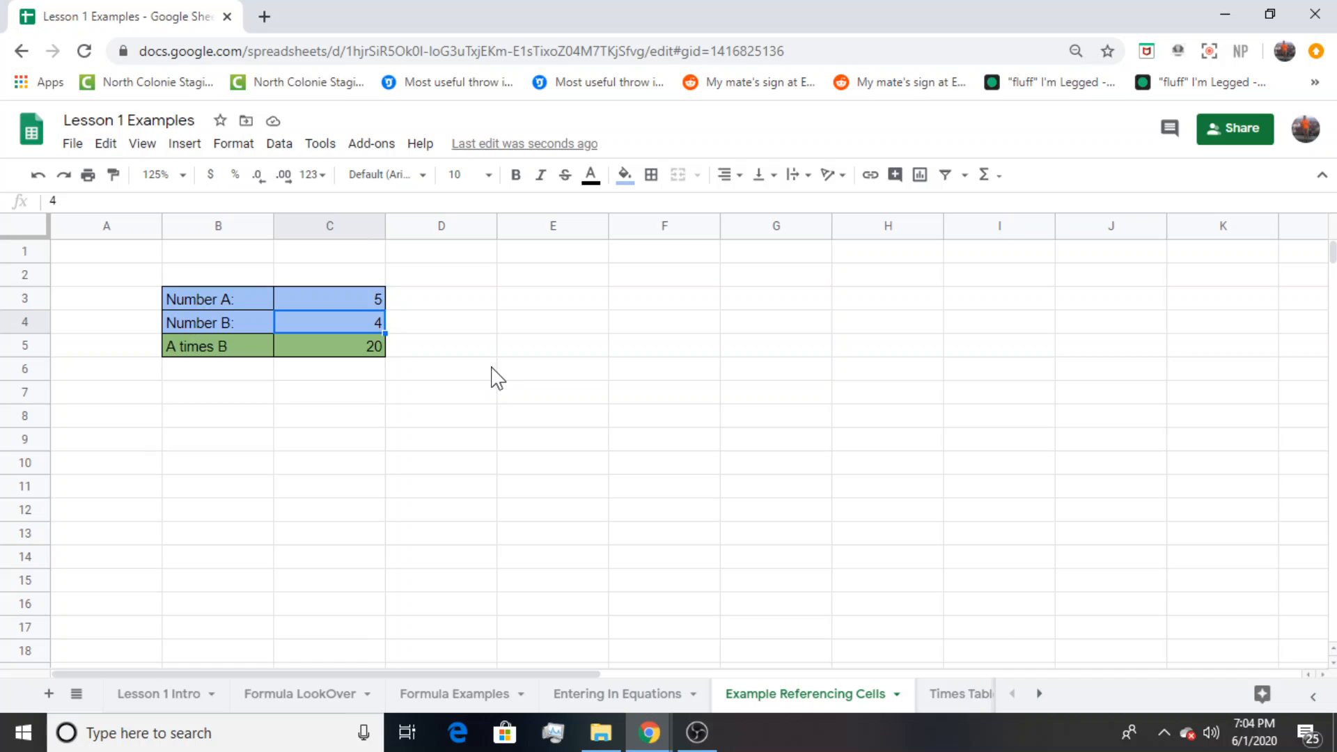
pyautogui.write('3')
pyautogui.press('Return')
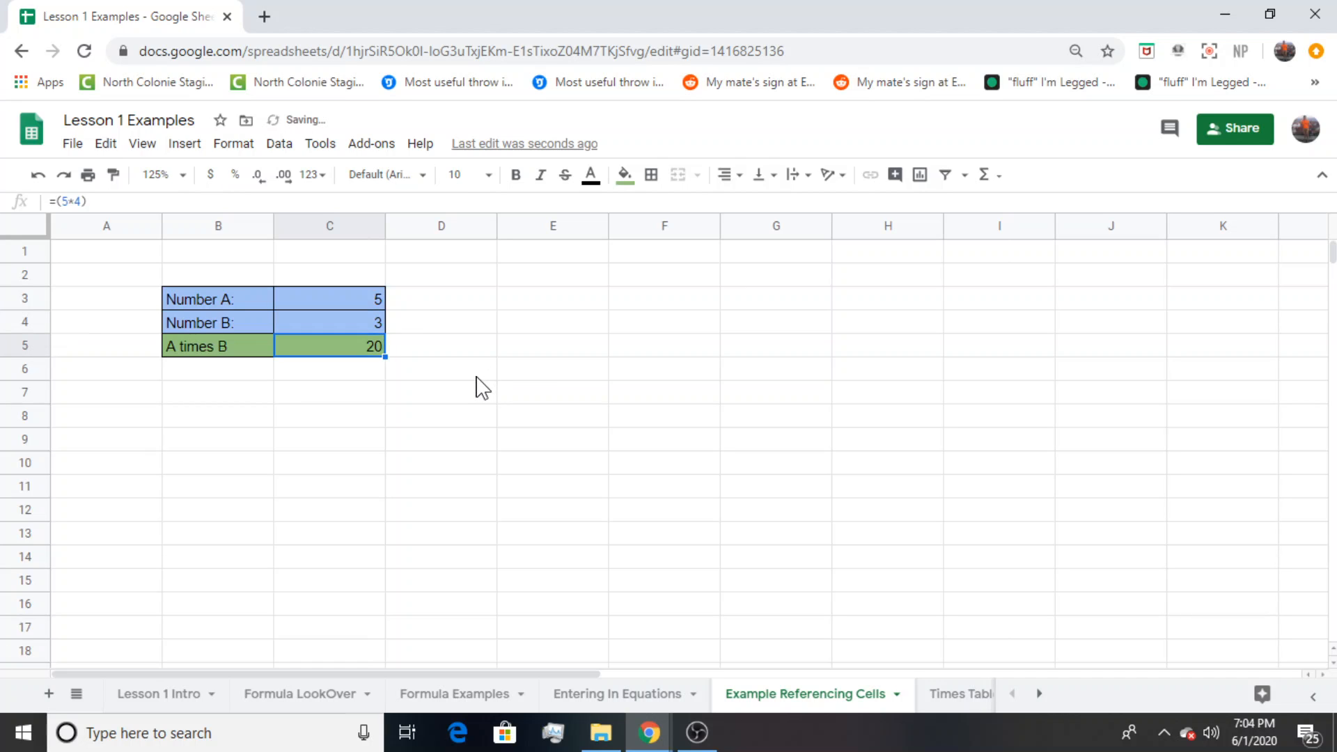
# Rewrite the A times B formula in cell C5 with 3 as the second factor, and clear the cell
pyautogui.doubleClick(375, 351)
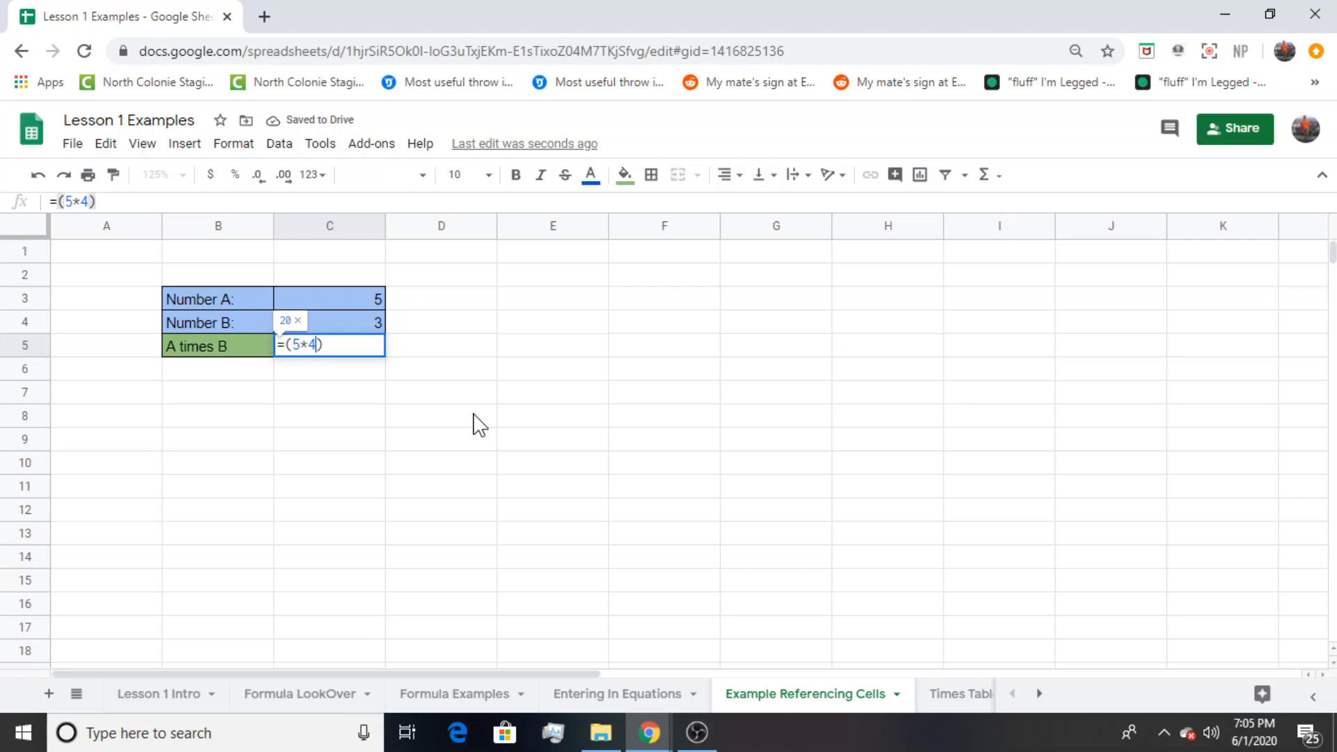
pyautogui.press('Return')
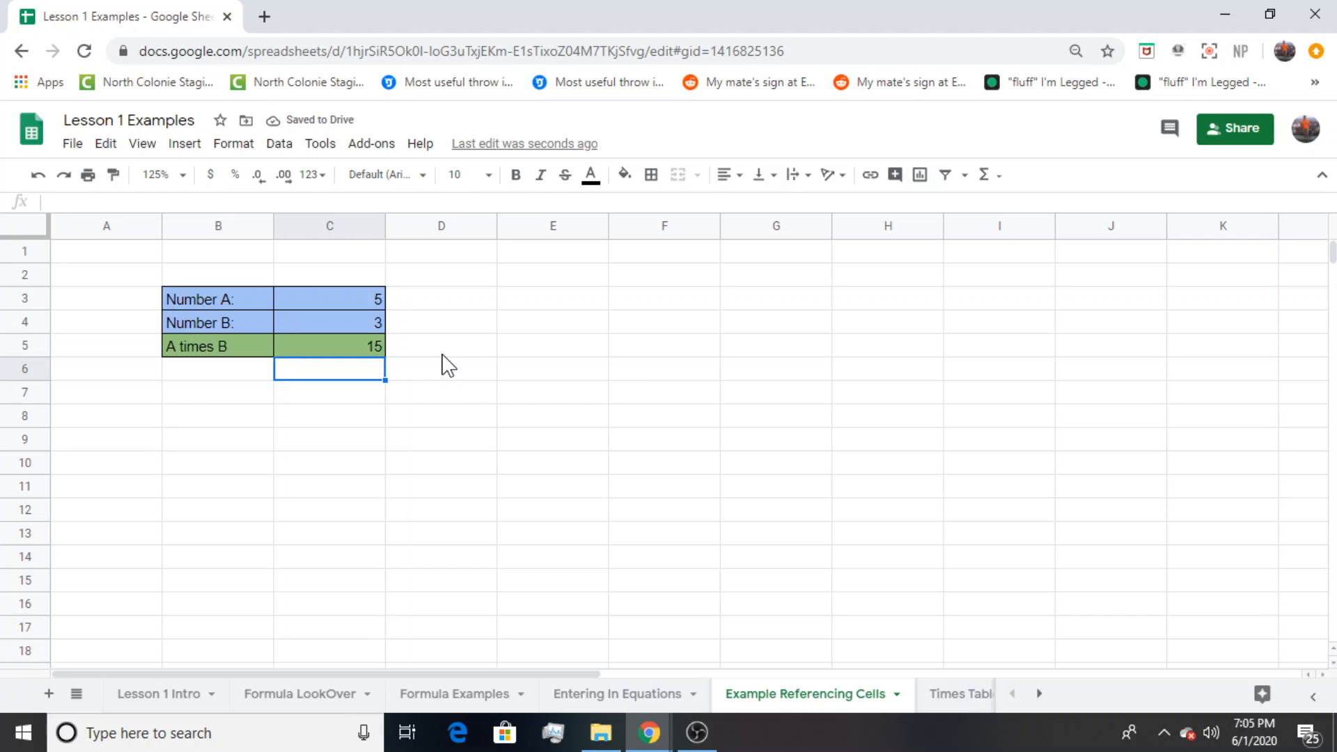
pyautogui.click(373, 344)
pyautogui.press('Delete')
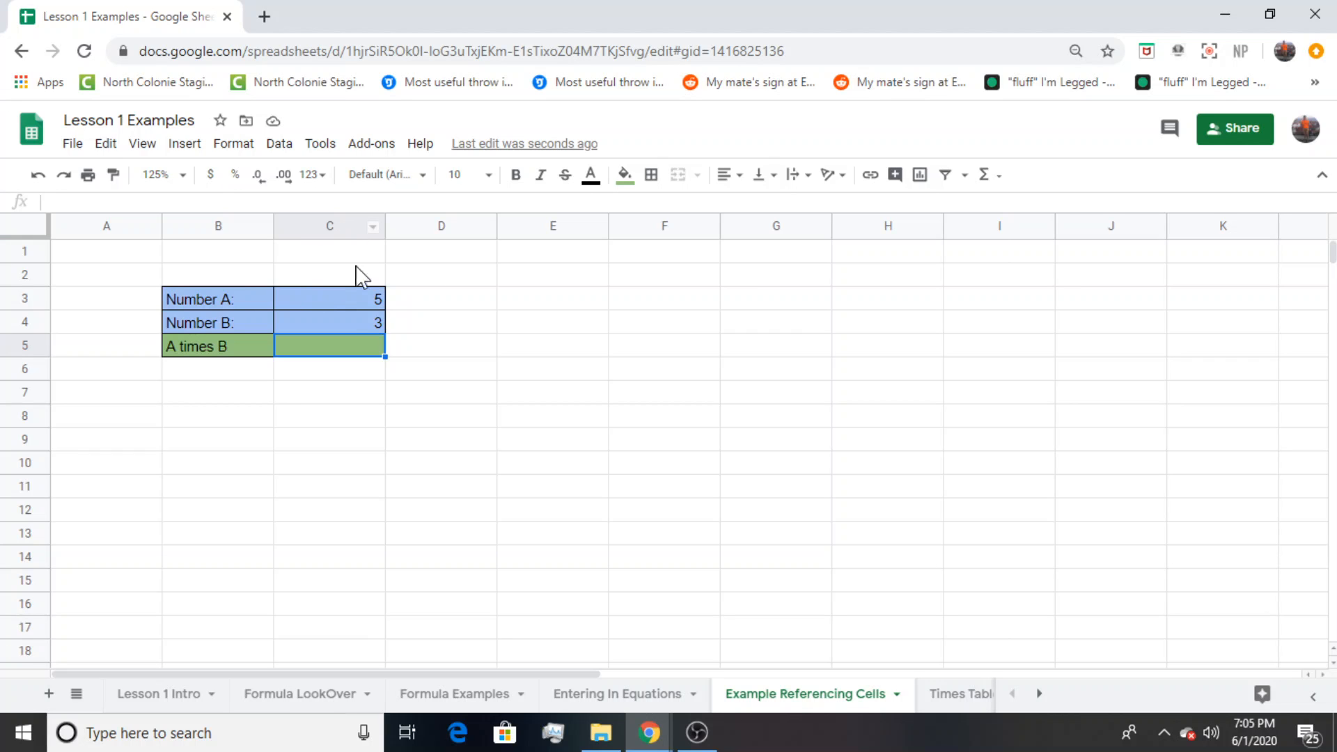
pyautogui.click(465, 307)
pyautogui.click(547, 302)
pyautogui.click(650, 304)
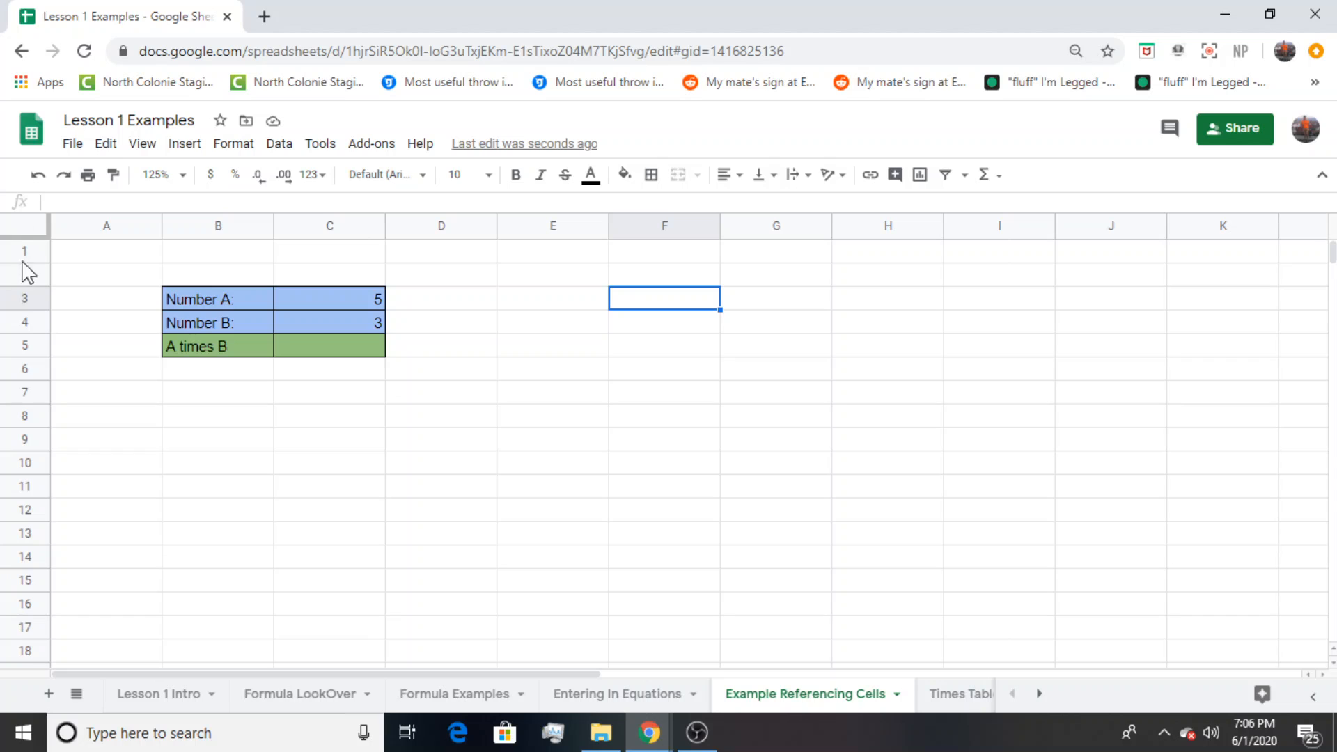
pyautogui.click(347, 294)
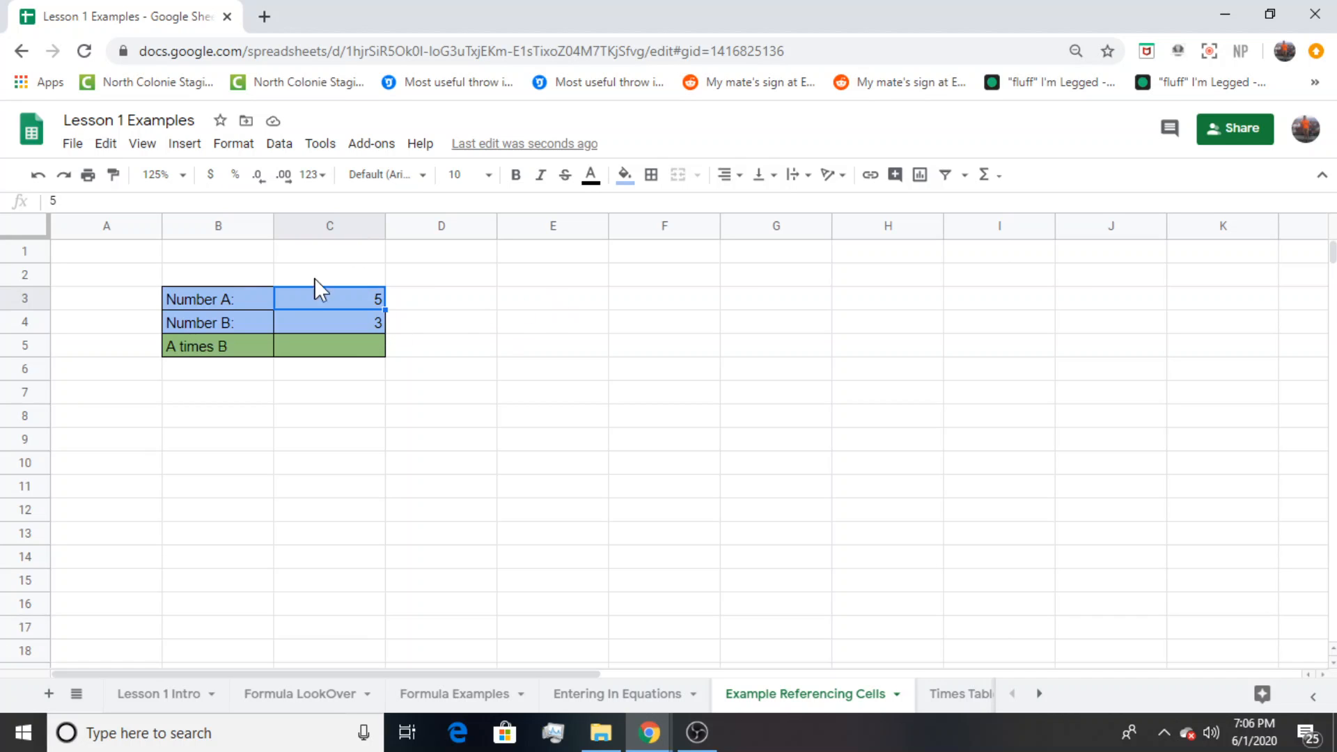
pyautogui.click(189, 351)
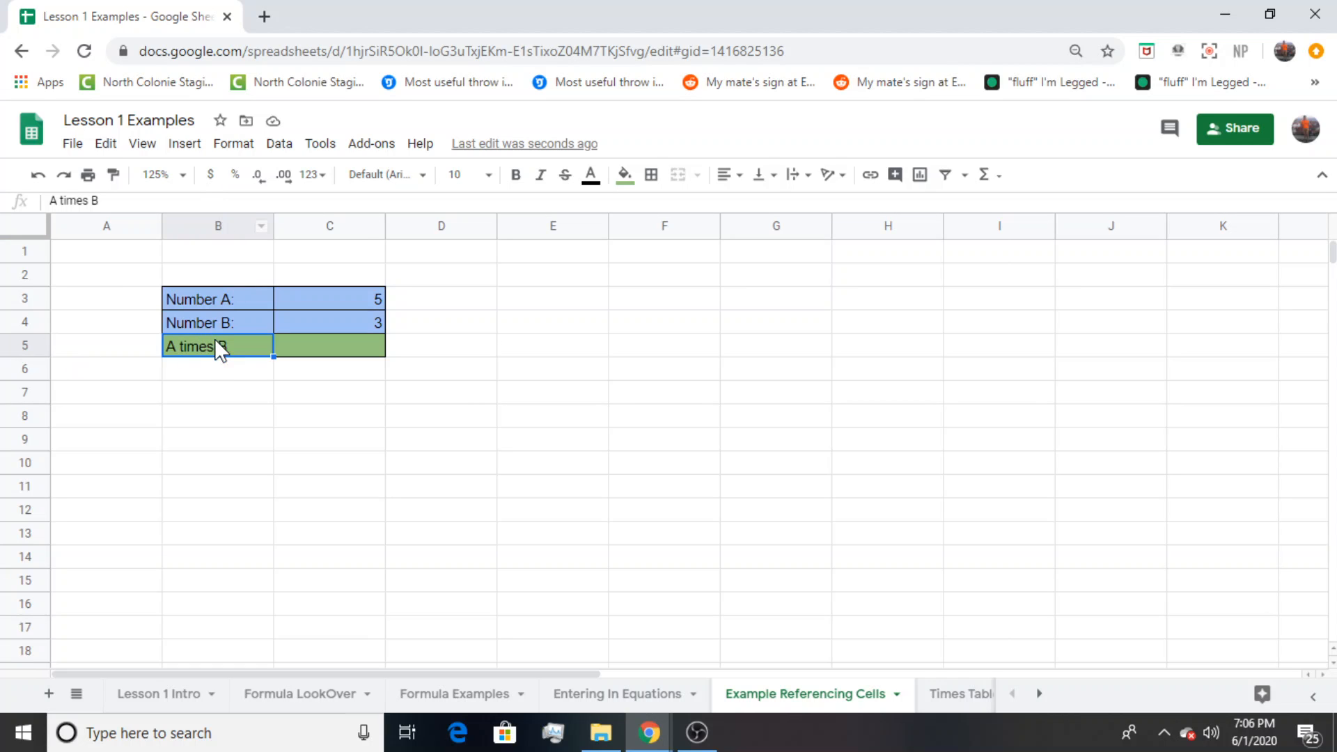
# Enter the cell-reference formula =(C3*C4) in cell C5 to multiply Number A by Number B
pyautogui.click(331, 352)
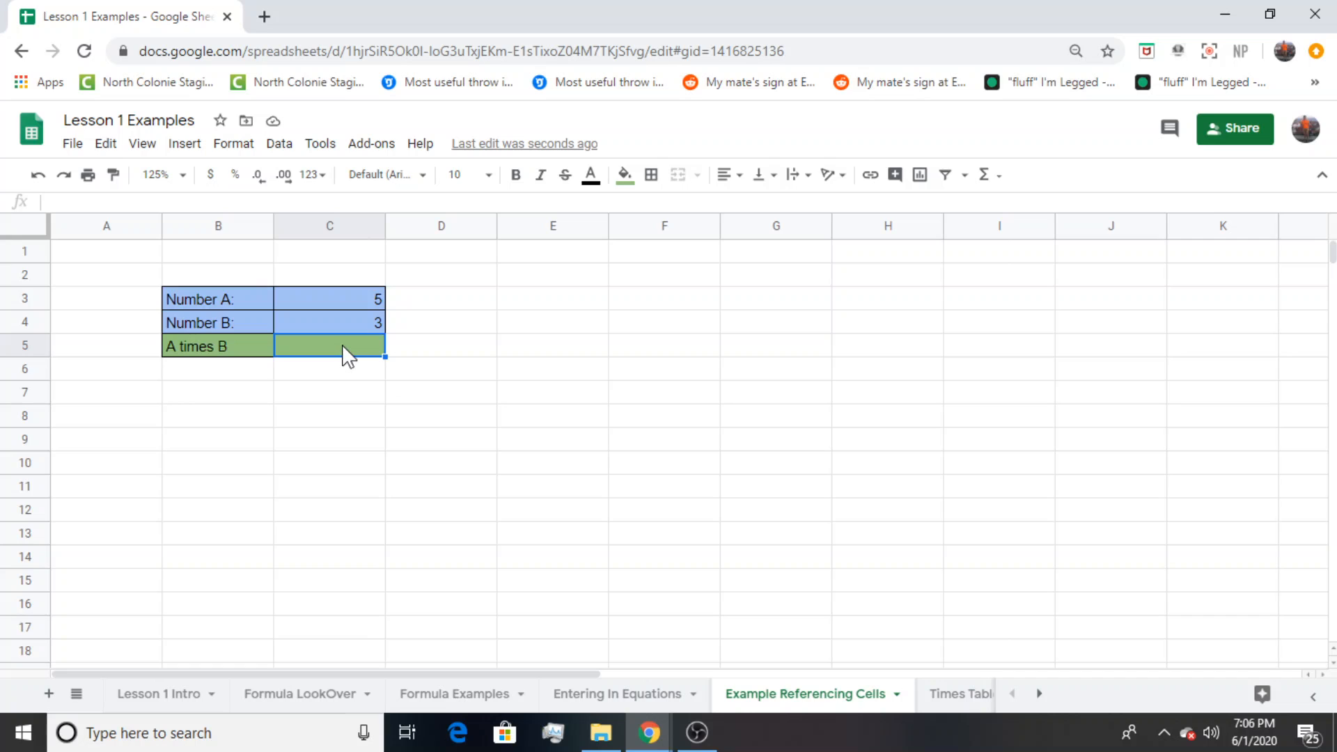
pyautogui.write('=(')
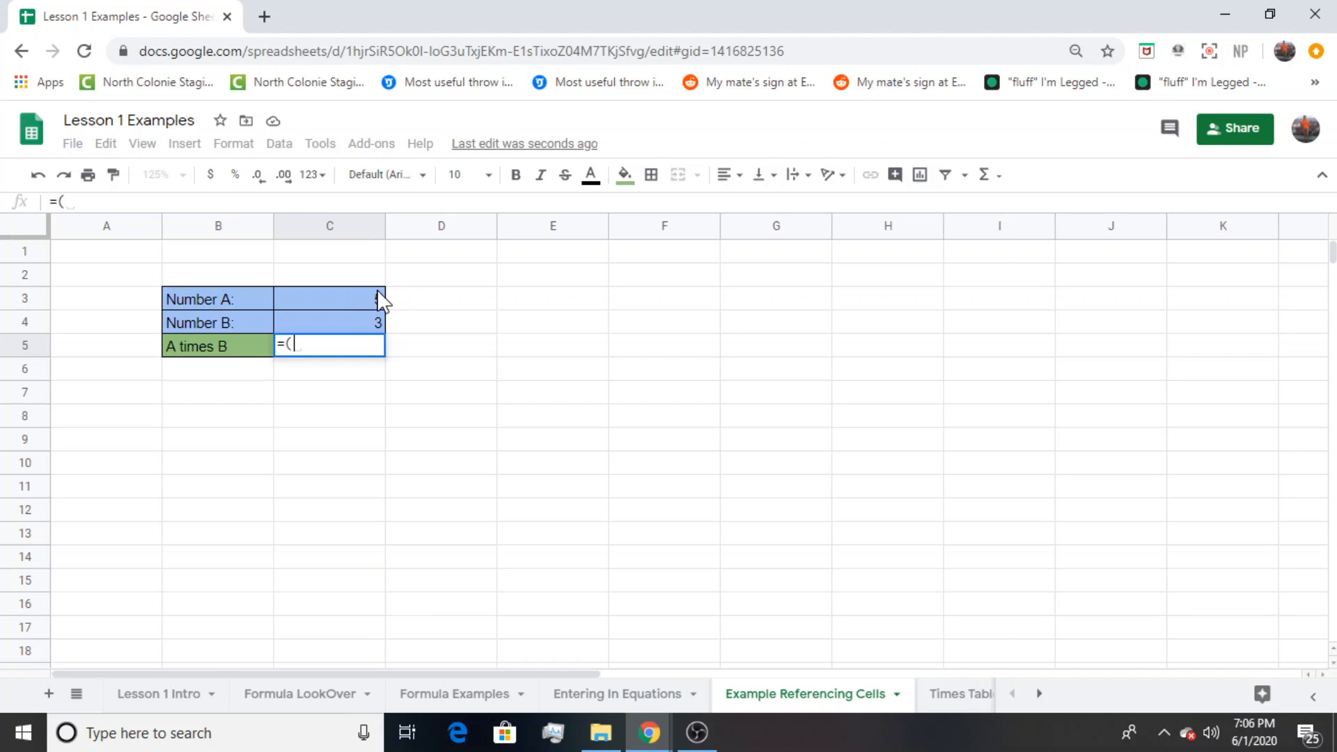
pyautogui.write('C')
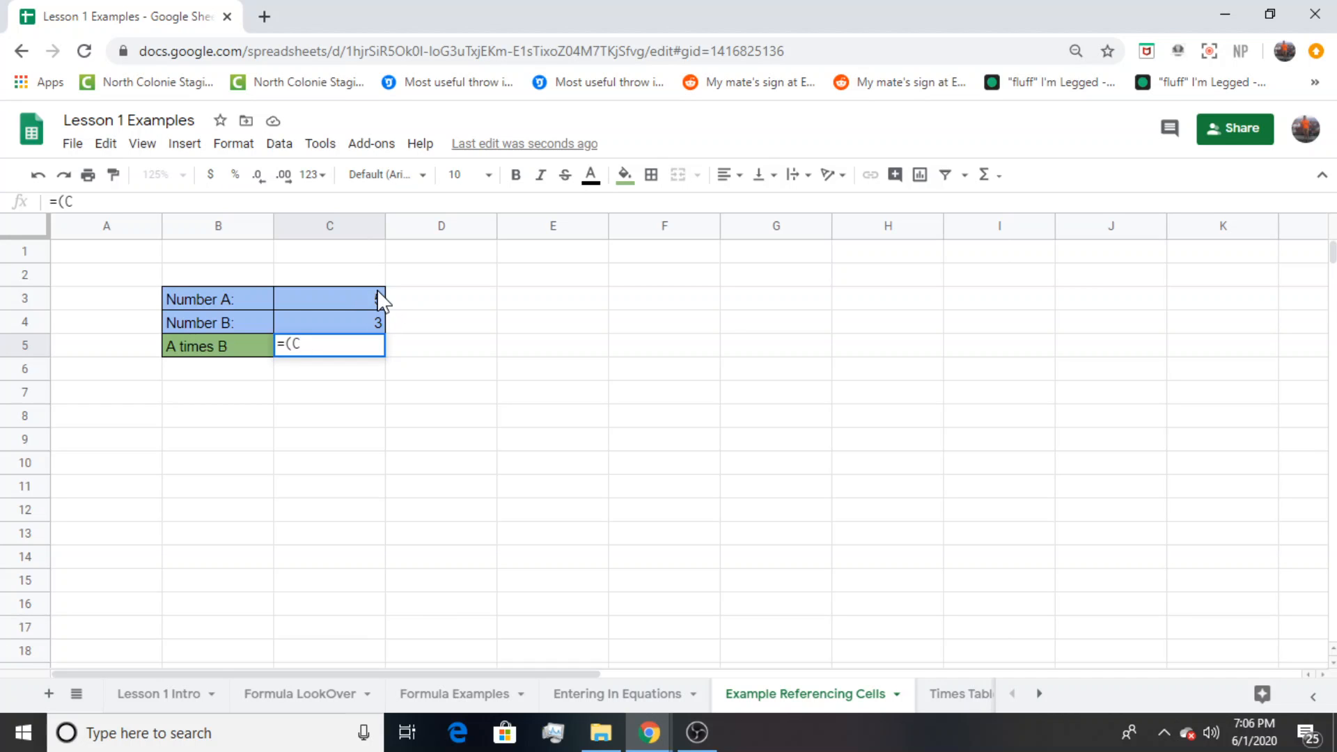
pyautogui.write('3')
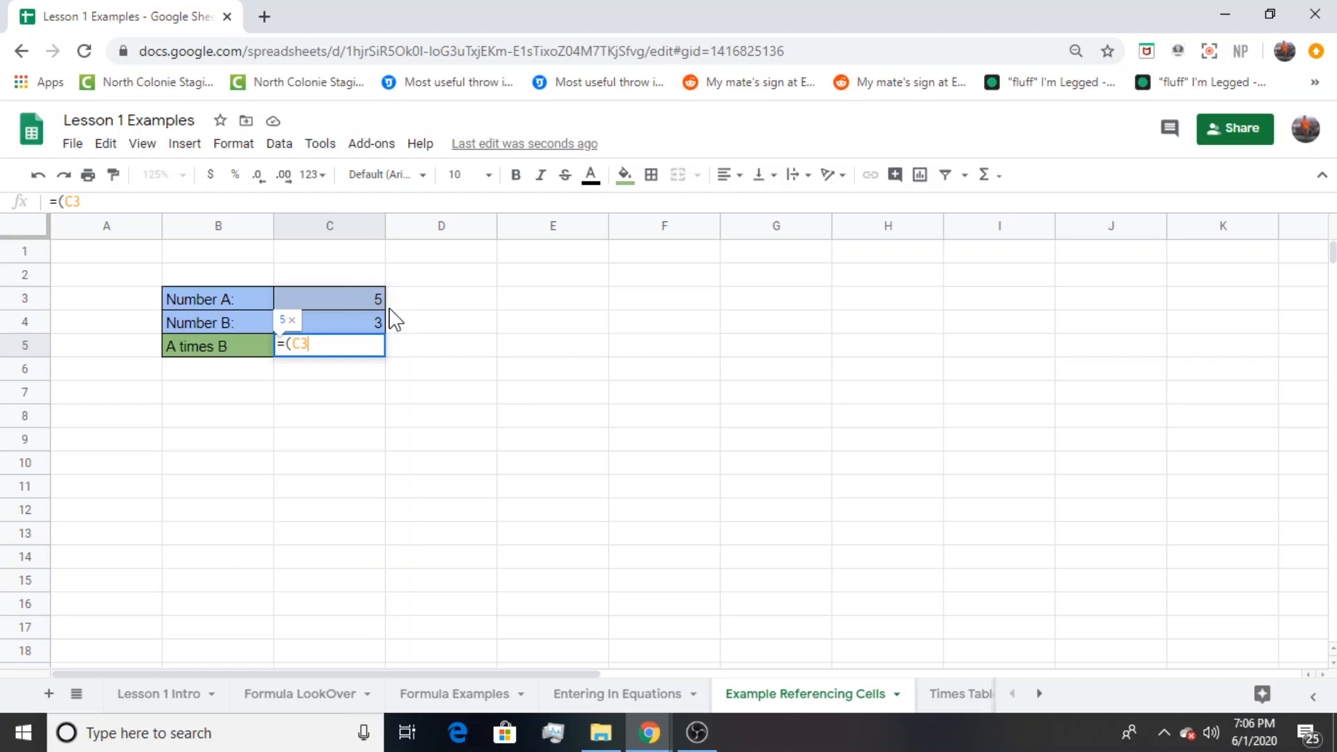
pyautogui.write('*')
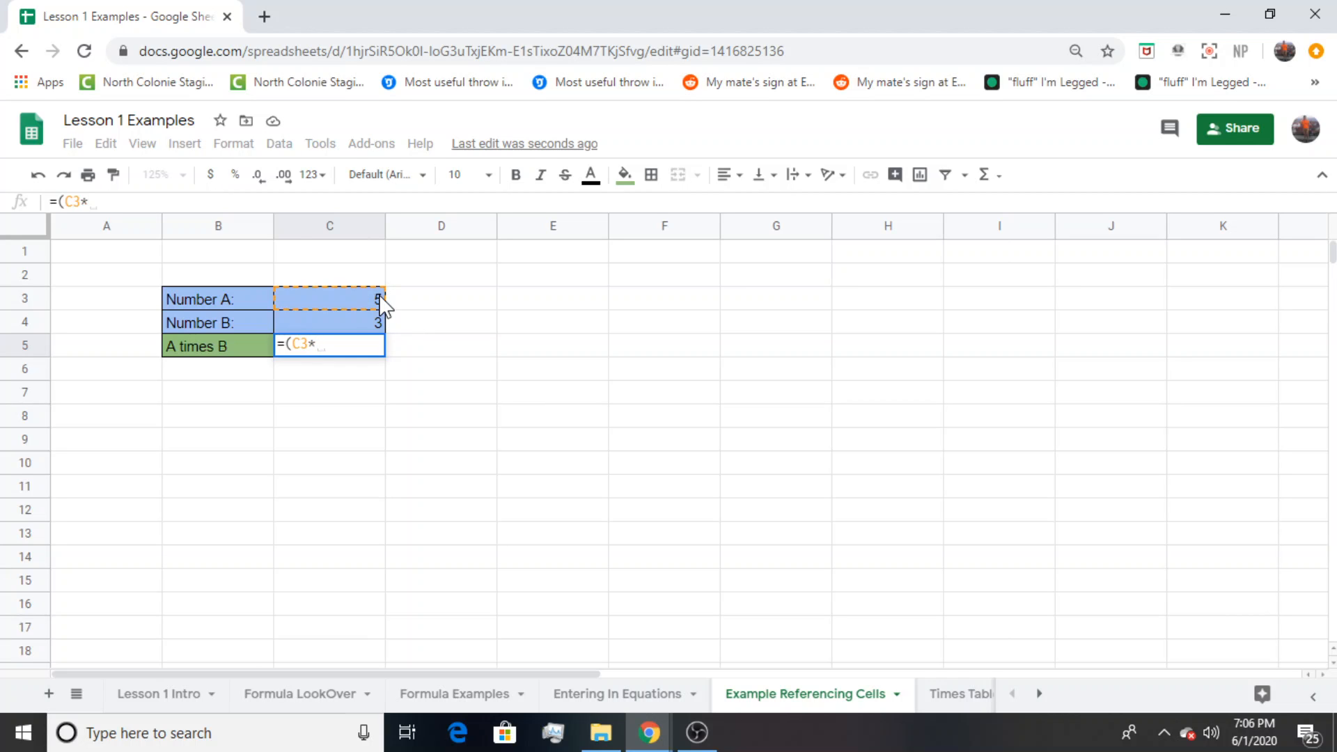
pyautogui.write('C4')
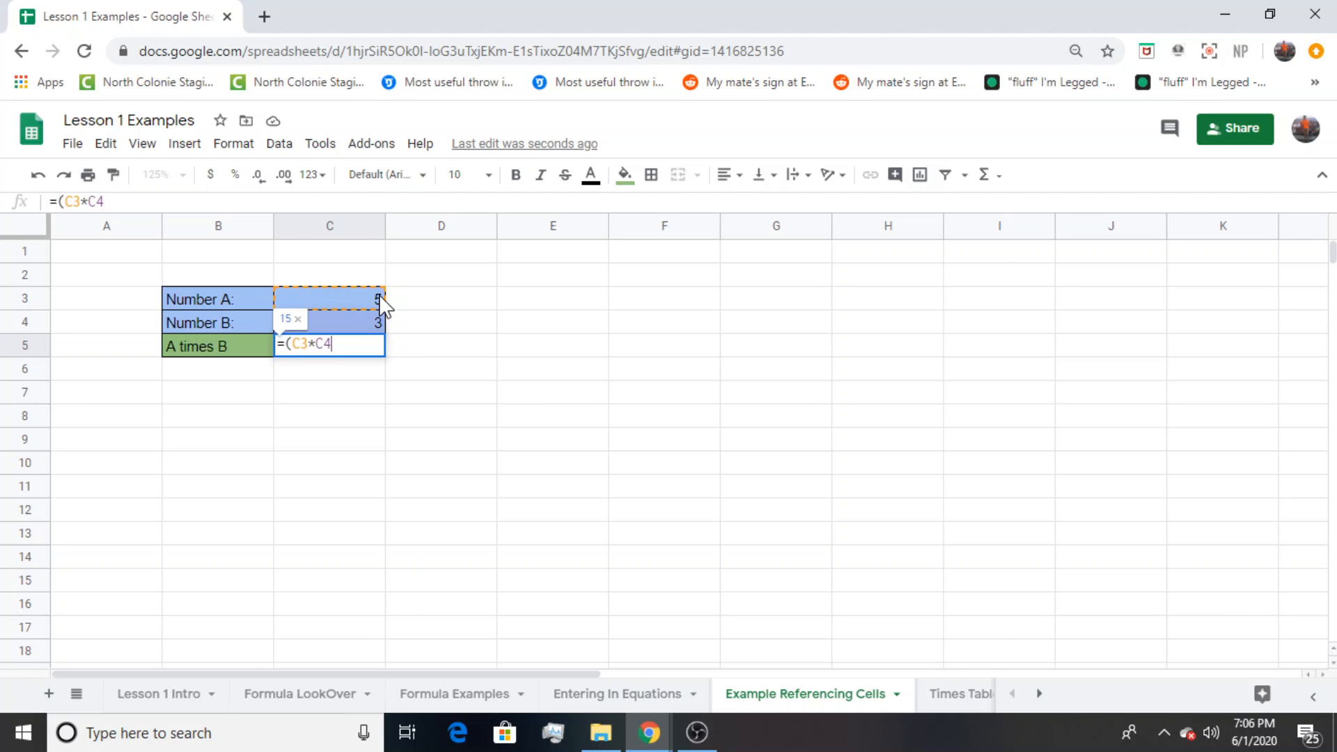
pyautogui.write(')')
pyautogui.press('Return')
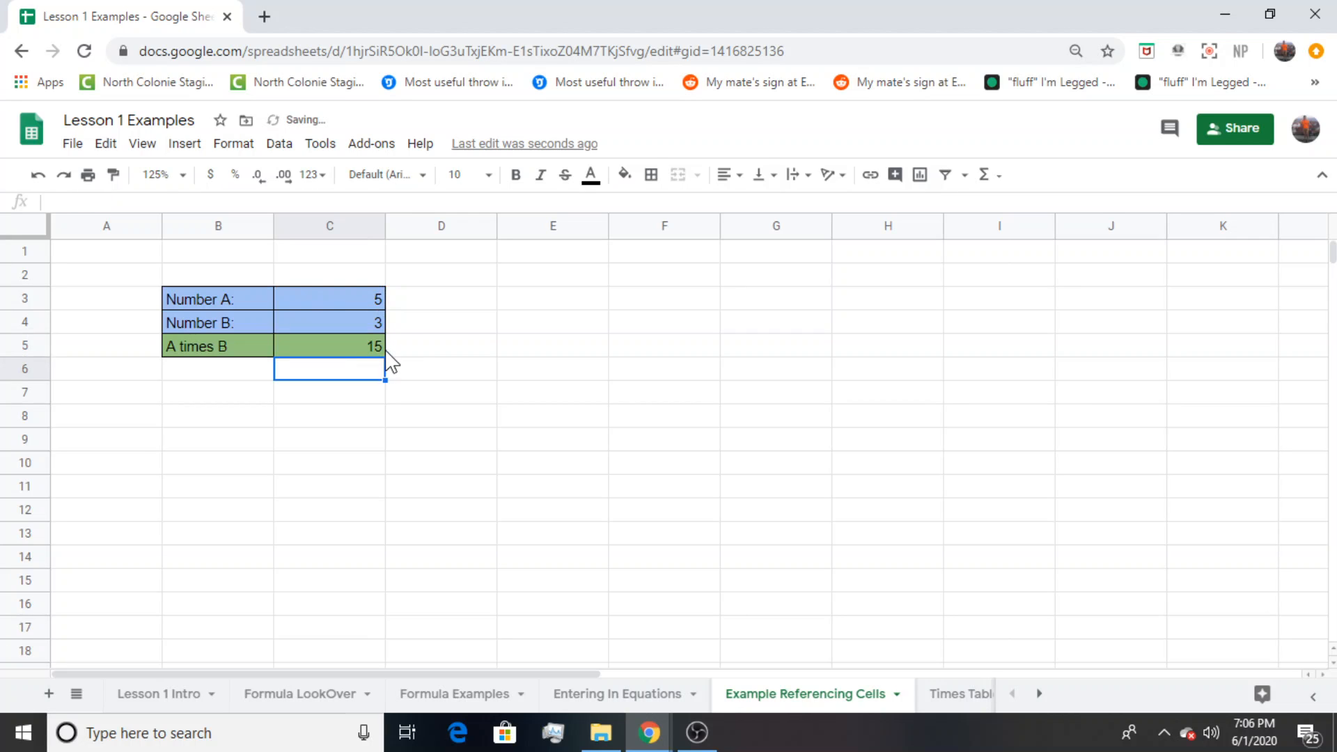
# Set the Number A value in cell C3 to 2
pyautogui.click(376, 299)
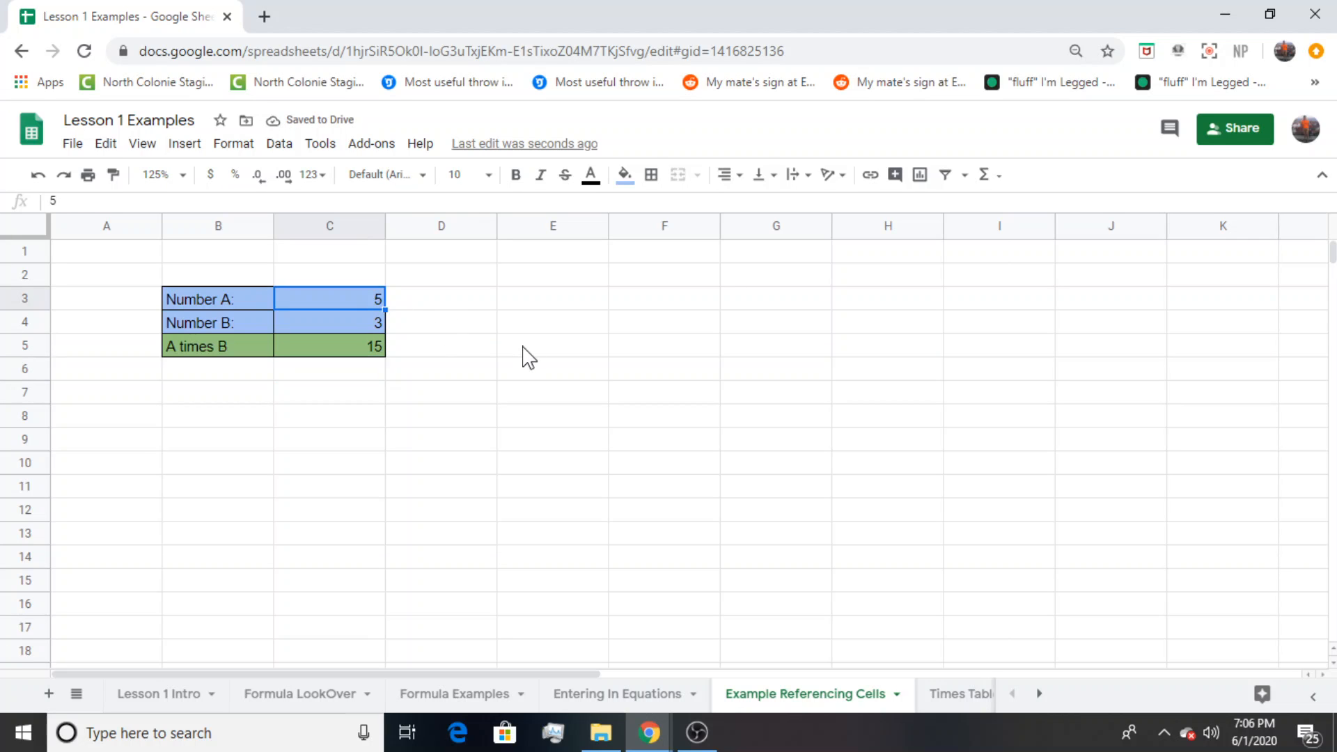
pyautogui.write('2')
pyautogui.press('Return')
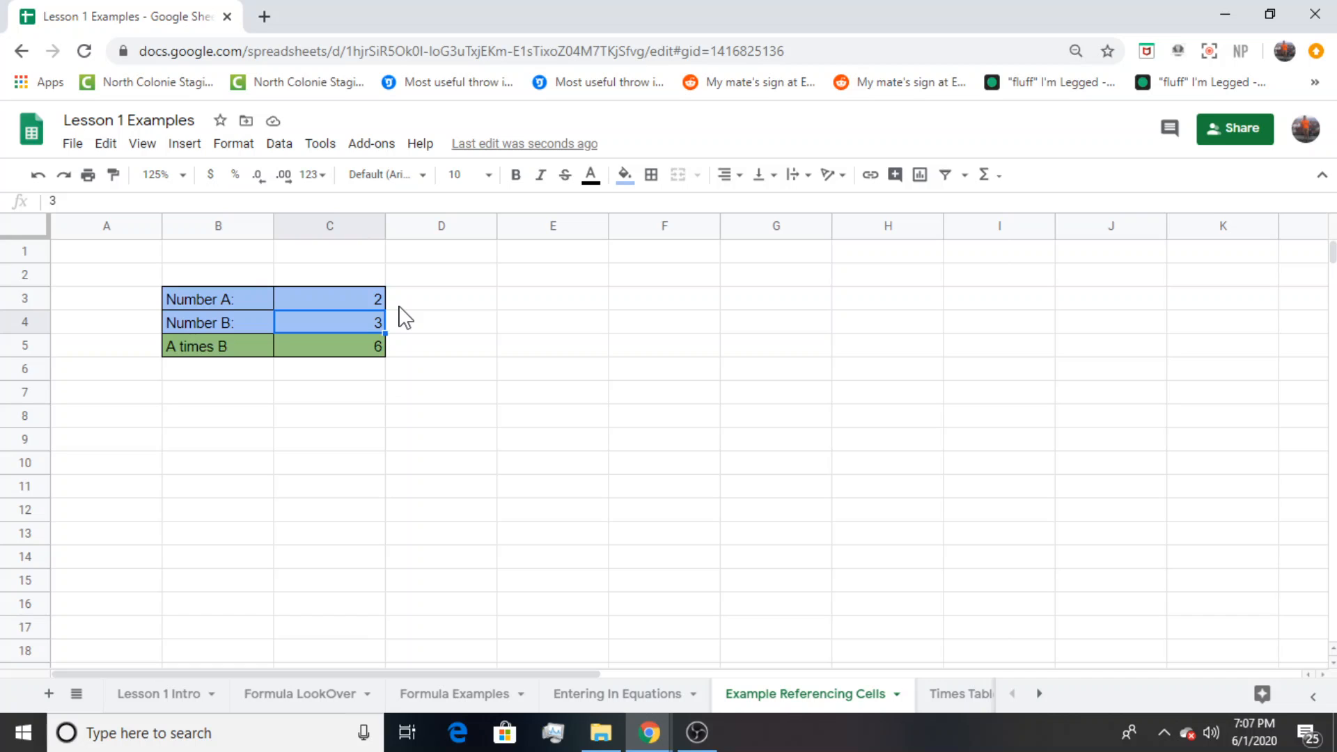
# Open the A times B formula in cell C5 and examine which cells it references
pyautogui.click(374, 346)
pyautogui.doubleClick(372, 344)
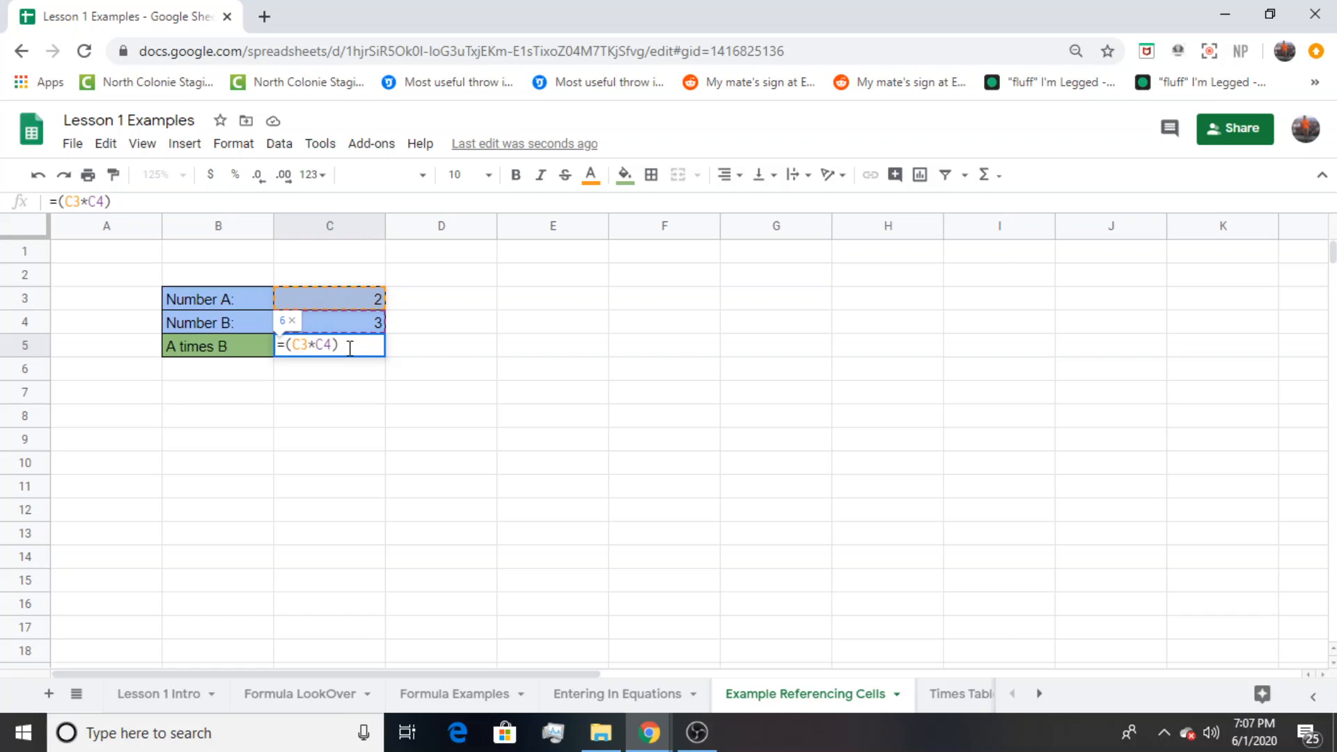
pyautogui.click(456, 325)
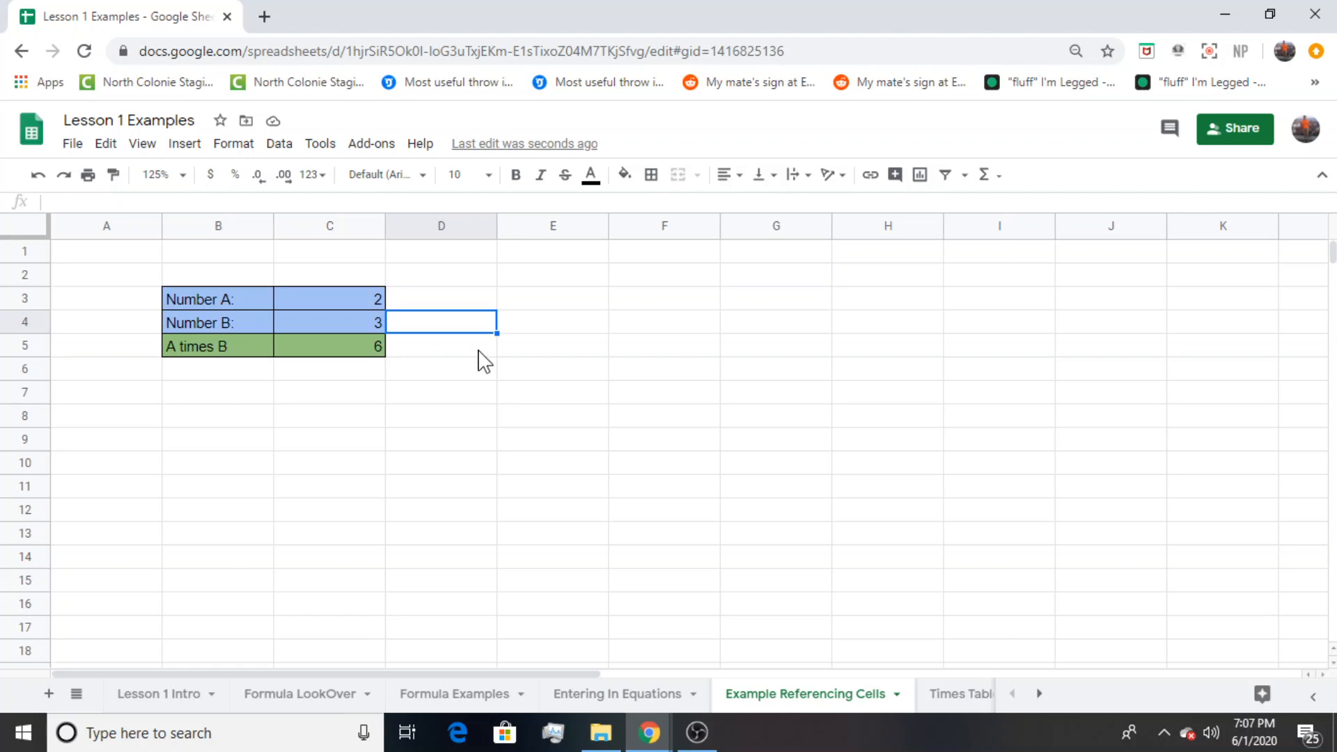
pyautogui.doubleClick(361, 348)
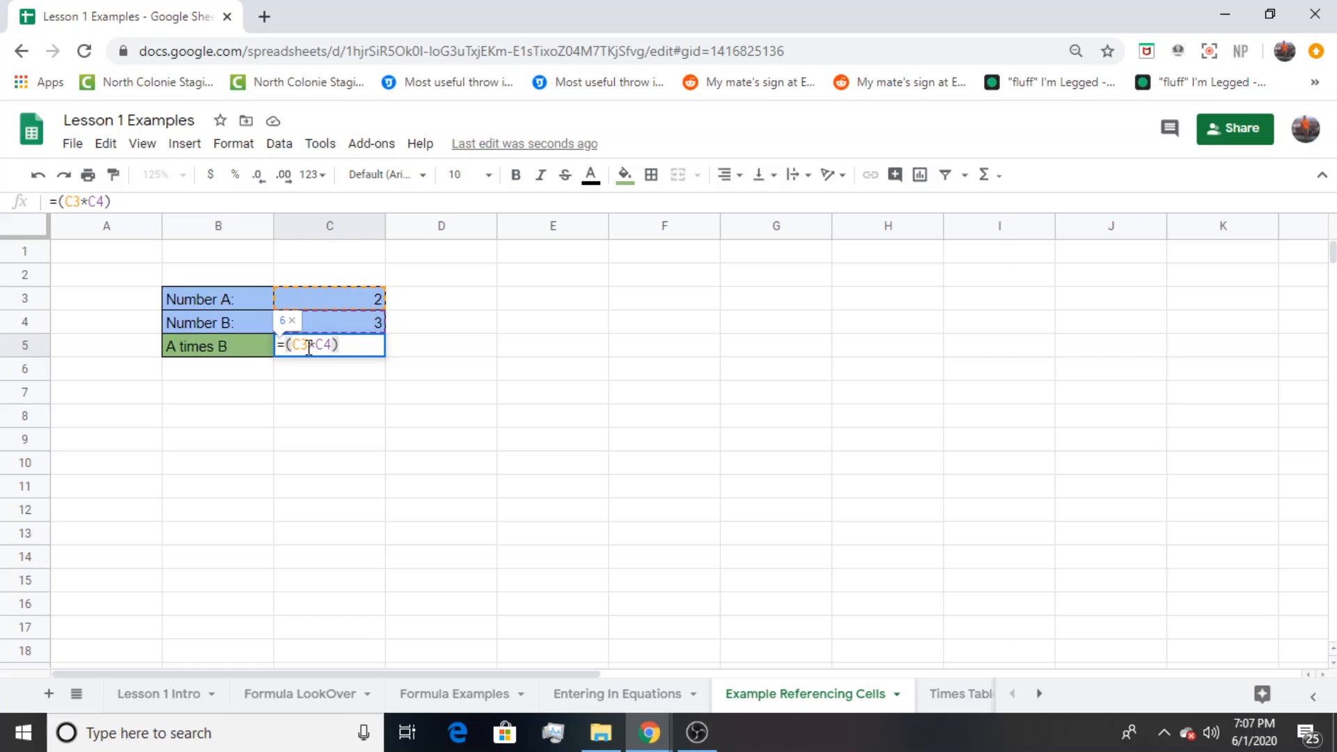
# Highlight the C3 and C4 references inside the A times B formula to examine each one, and leave the formula unchanged
pyautogui.moveTo(309, 345); pyautogui.dragTo(294, 346)
pyautogui.click(295, 345)
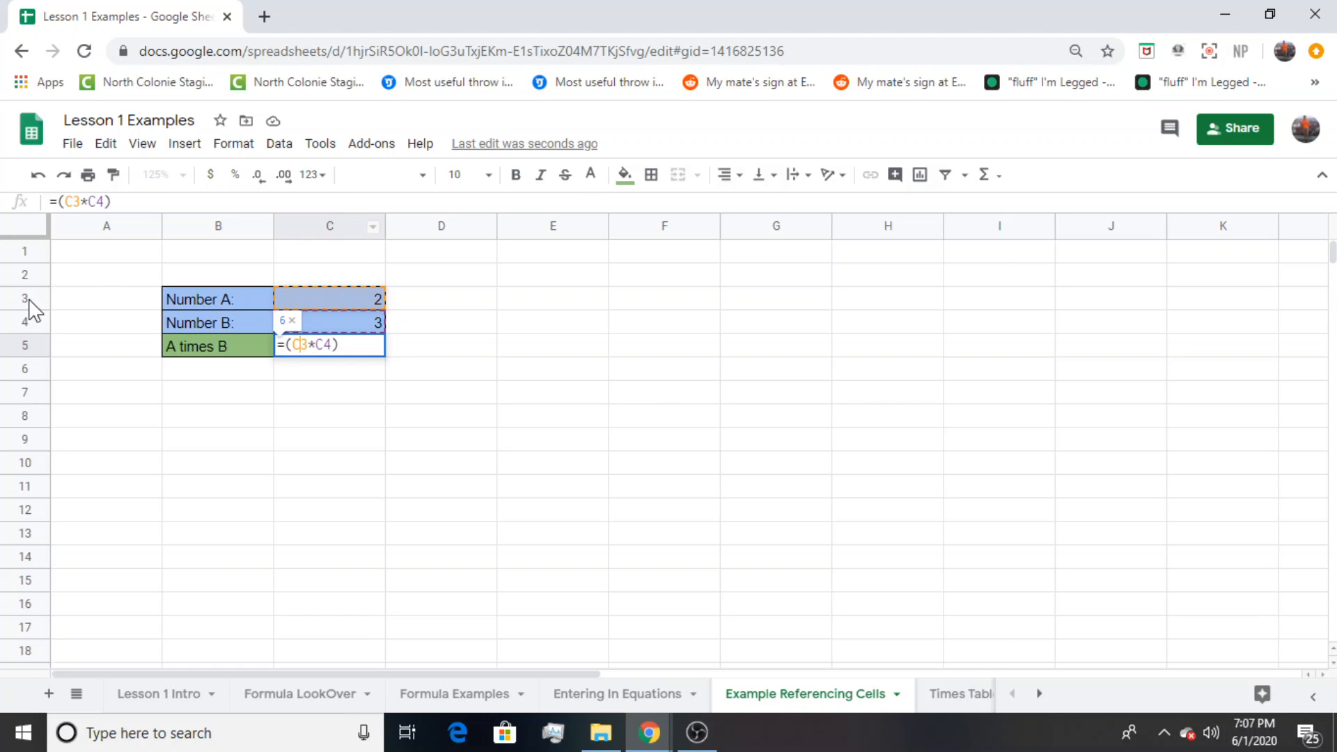
pyautogui.moveTo(314, 343); pyautogui.dragTo(333, 344)
pyautogui.click(333, 344)
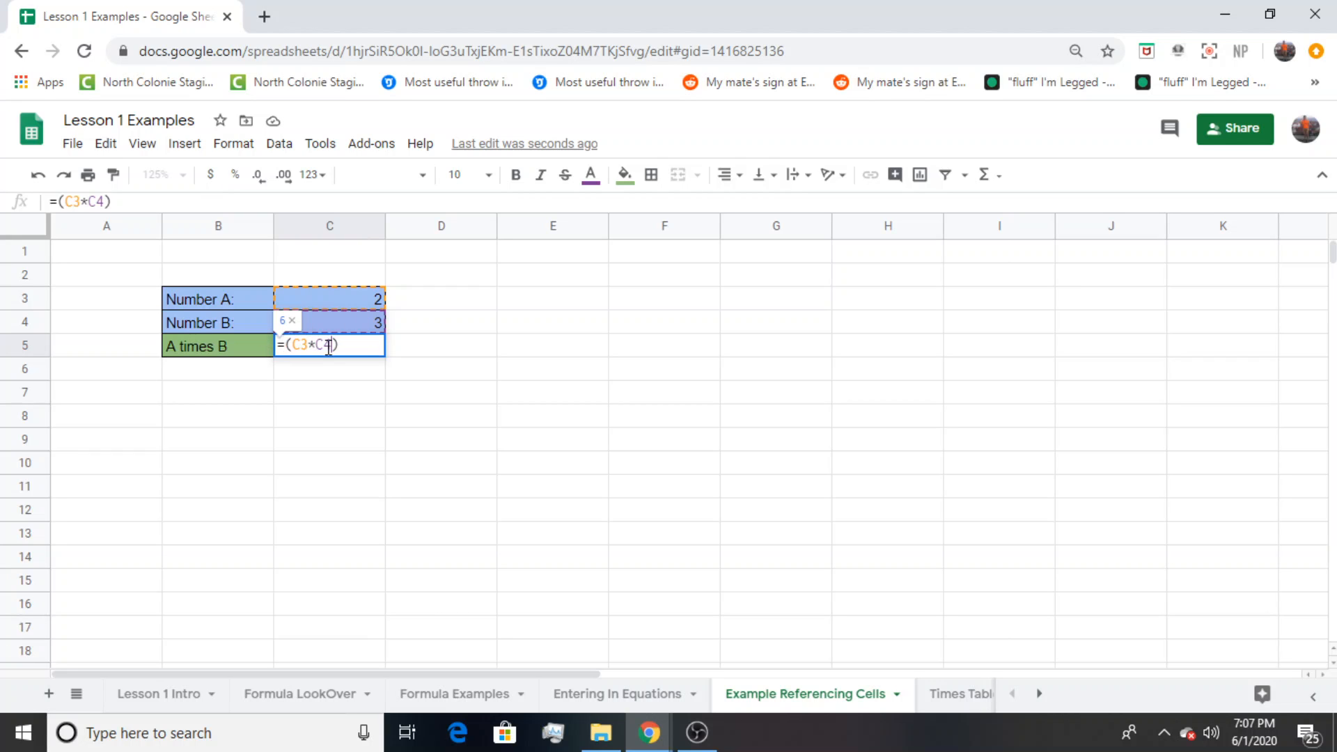
pyautogui.moveTo(316, 346); pyautogui.dragTo(343, 345)
pyautogui.click(359, 339)
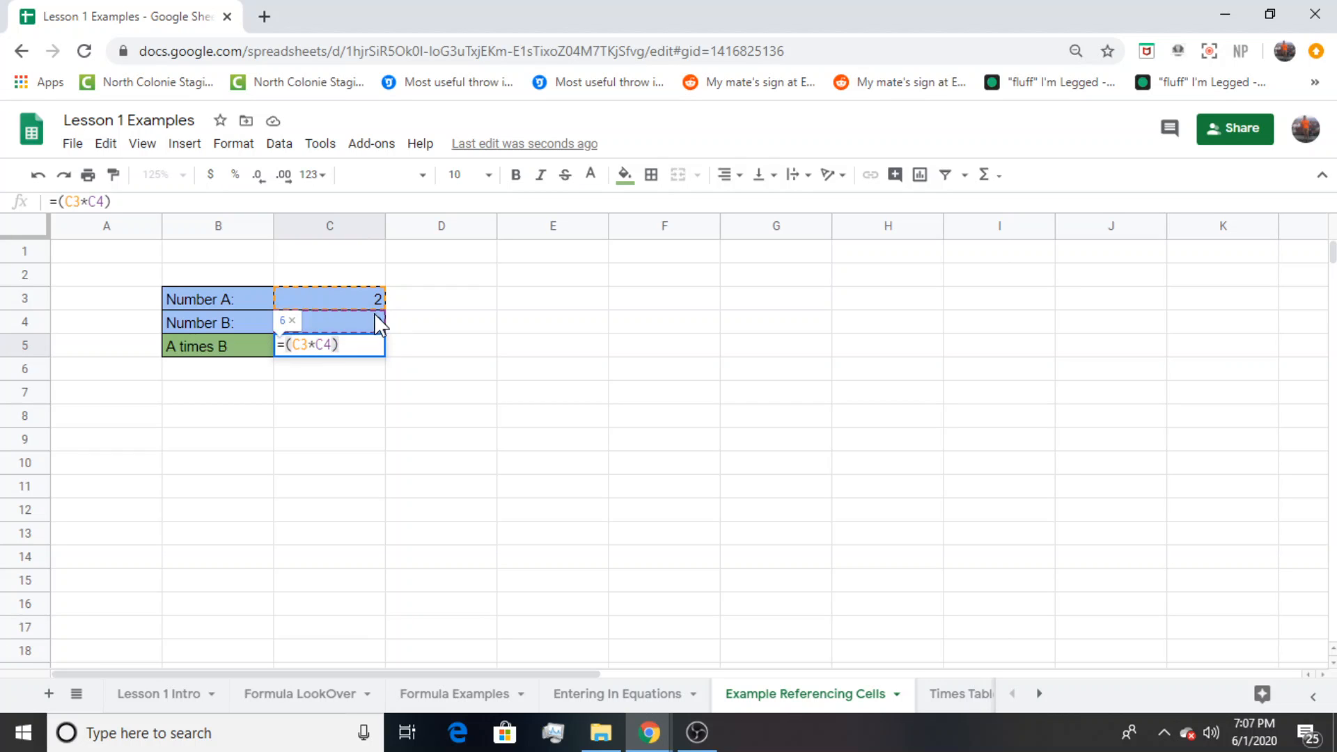
pyautogui.click(441, 353)
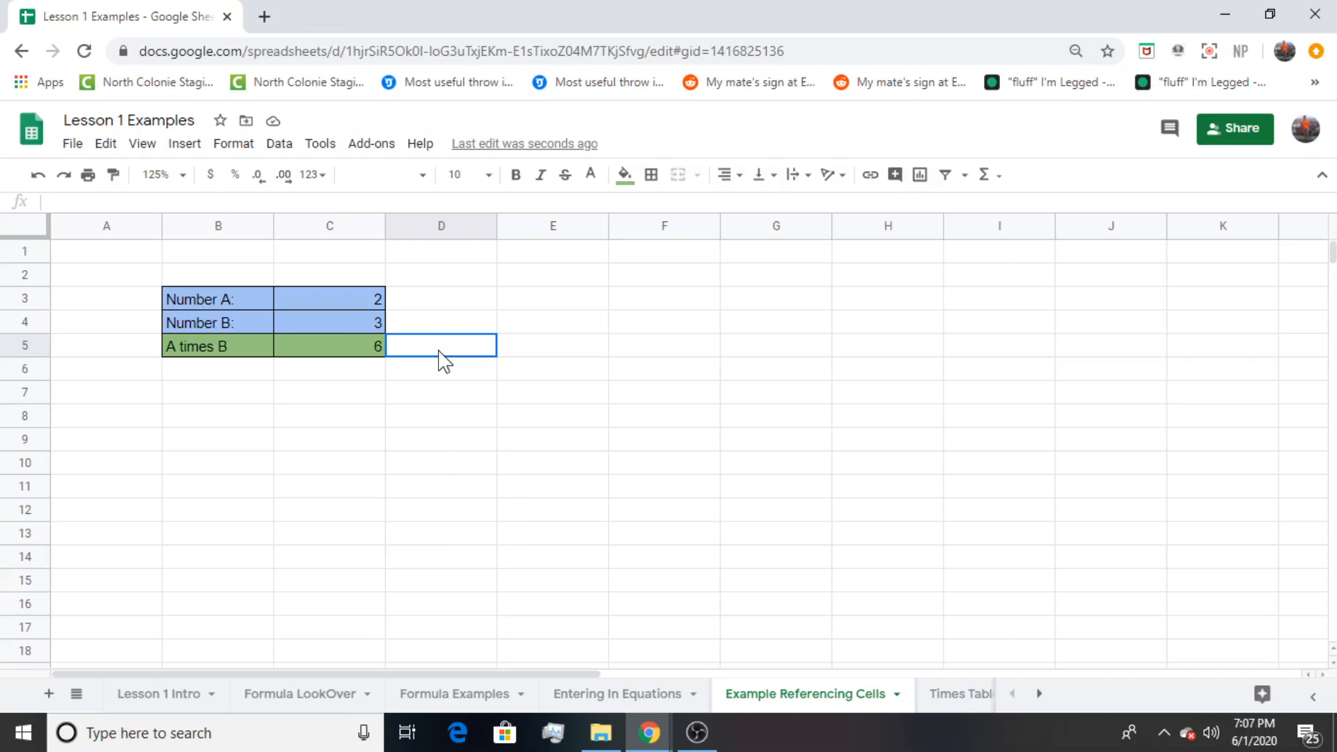
# Set Number B in cell C4 to 2 and Number A in cell C3 to 8
pyautogui.click(365, 323)
pyautogui.write('2')
pyautogui.press('Return')
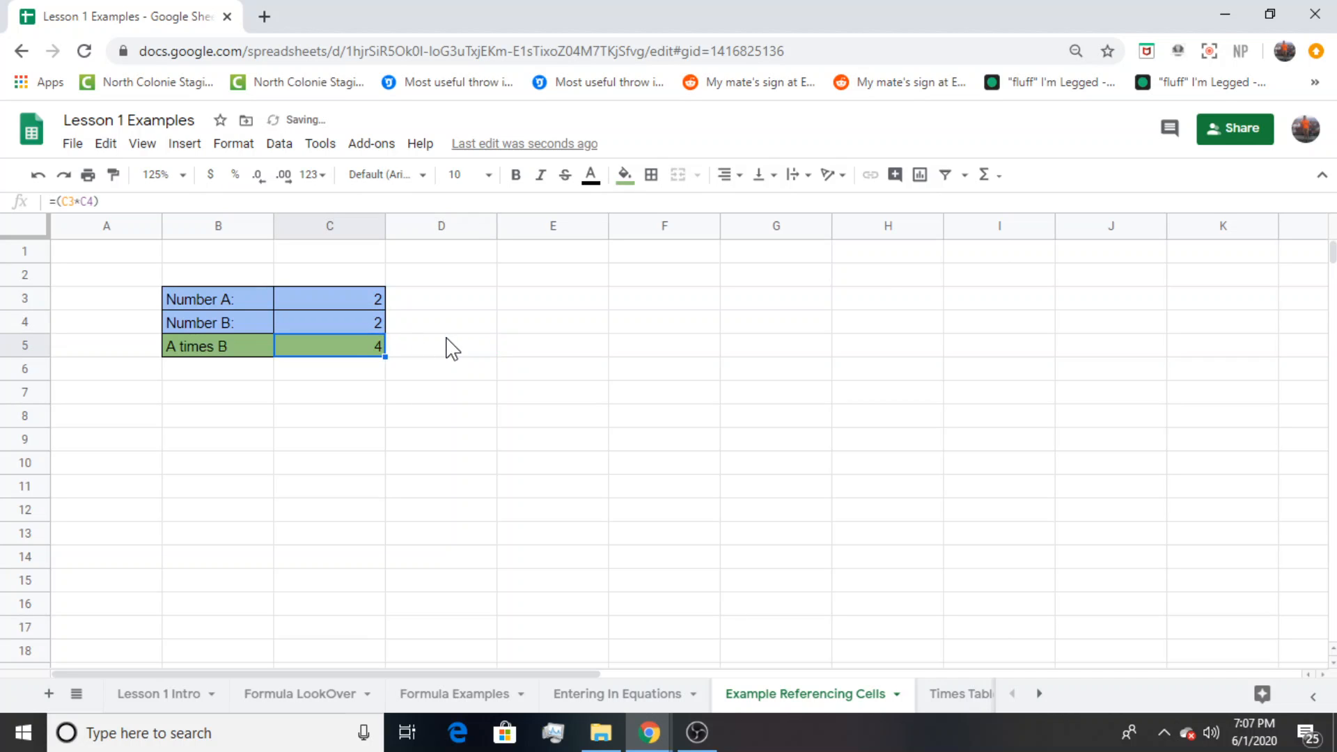
pyautogui.click(366, 293)
pyautogui.write('8')
pyautogui.press('Return')
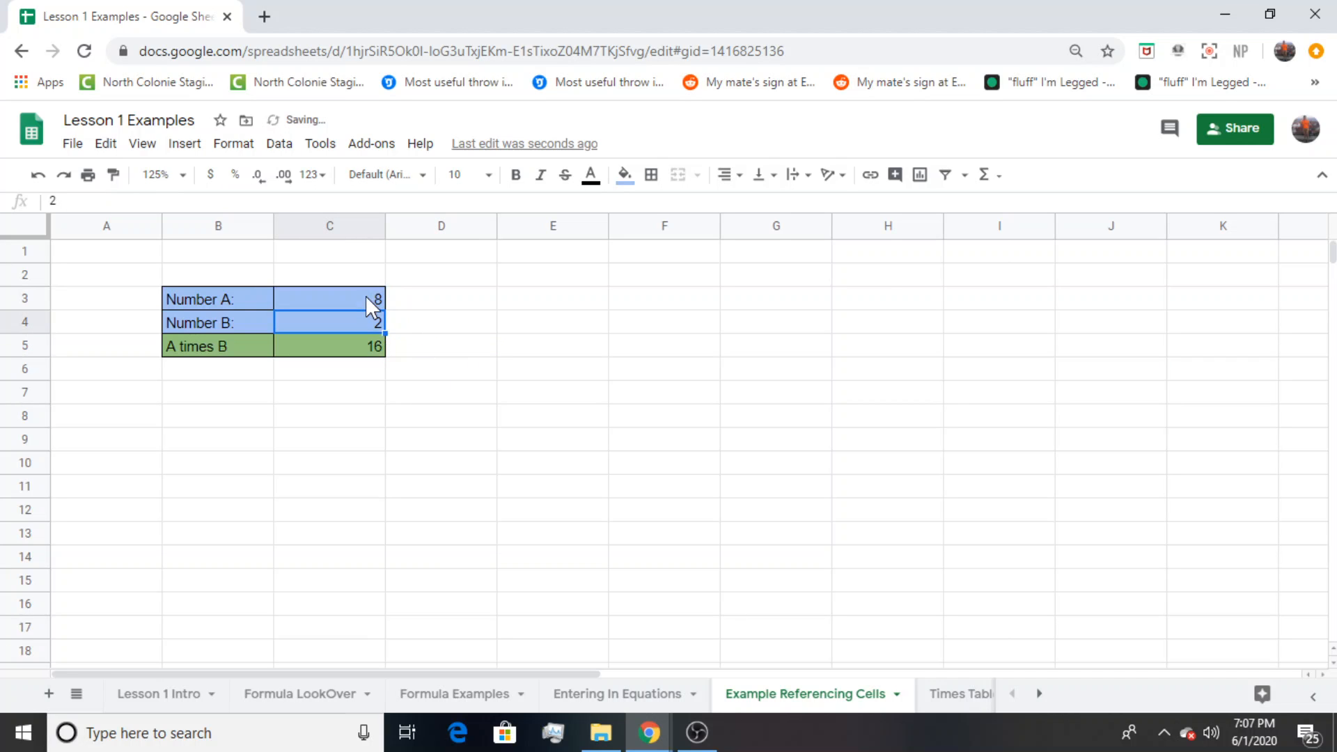
# Reopen the A times B formula in cell C5 to check its C3 reference, and close it without editing
pyautogui.doubleClick(376, 347)
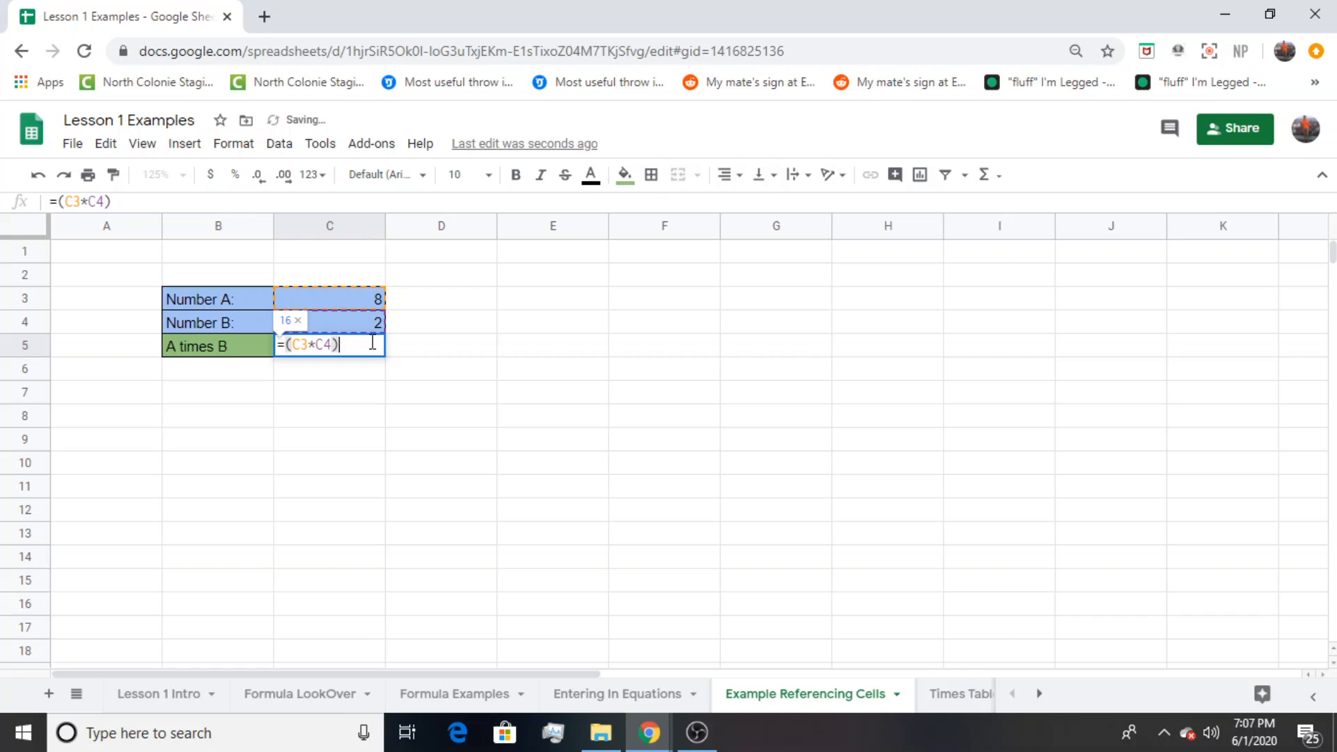
pyautogui.click(291, 345)
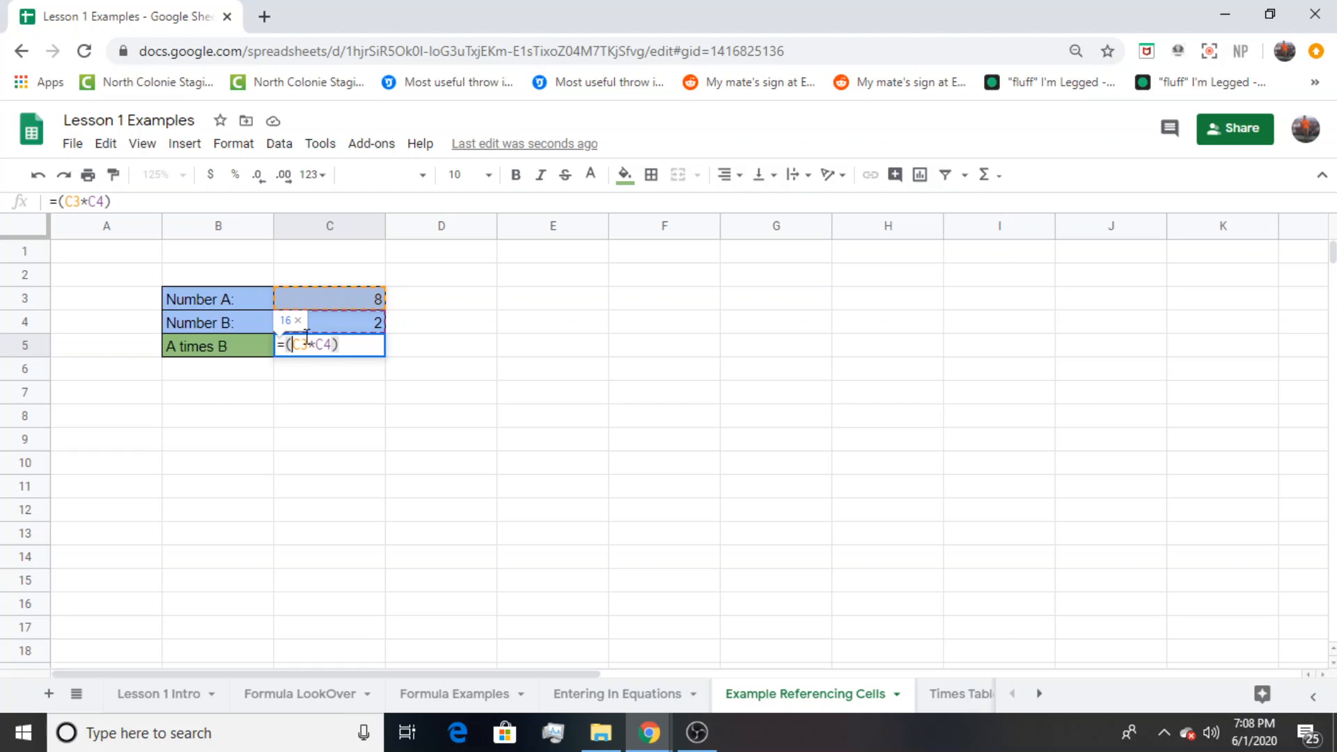
pyautogui.click(470, 327)
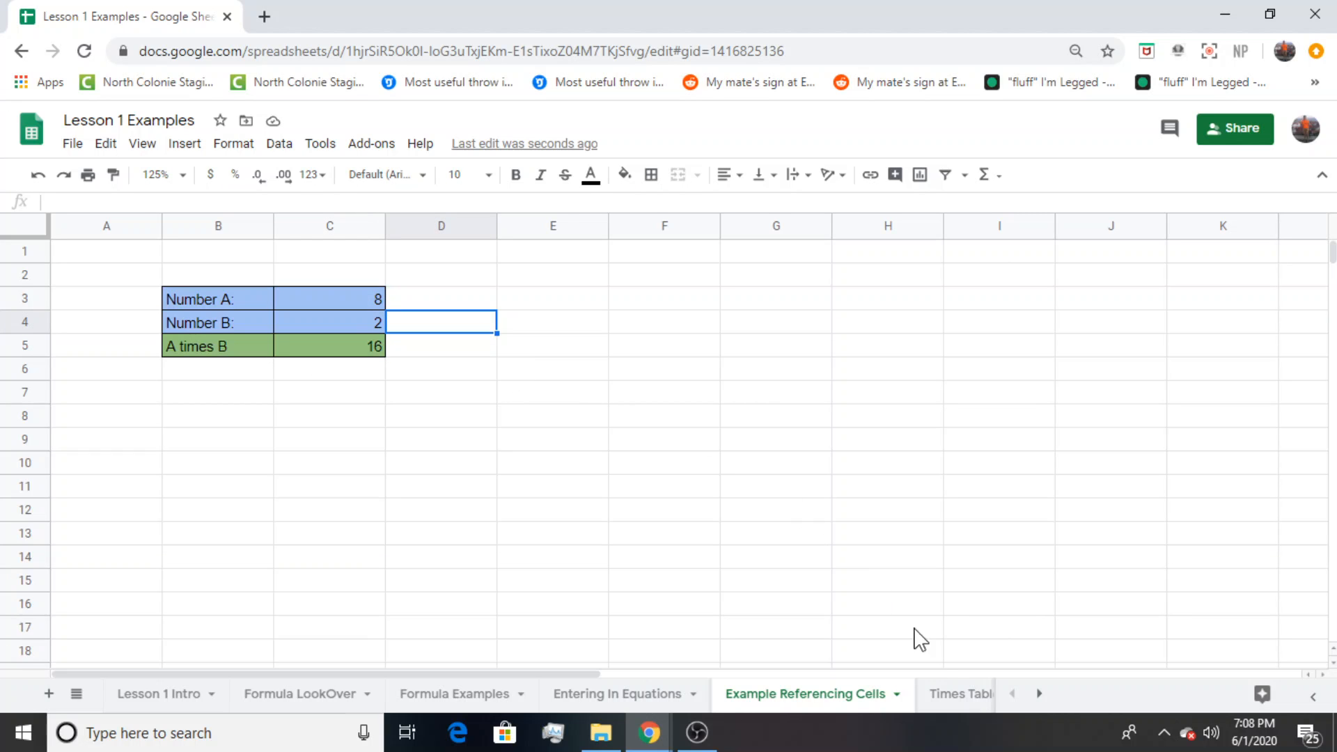
# Switch to the Times Table sheet and set the number to multiply by in cell A4 to 3
pyautogui.click(958, 694)
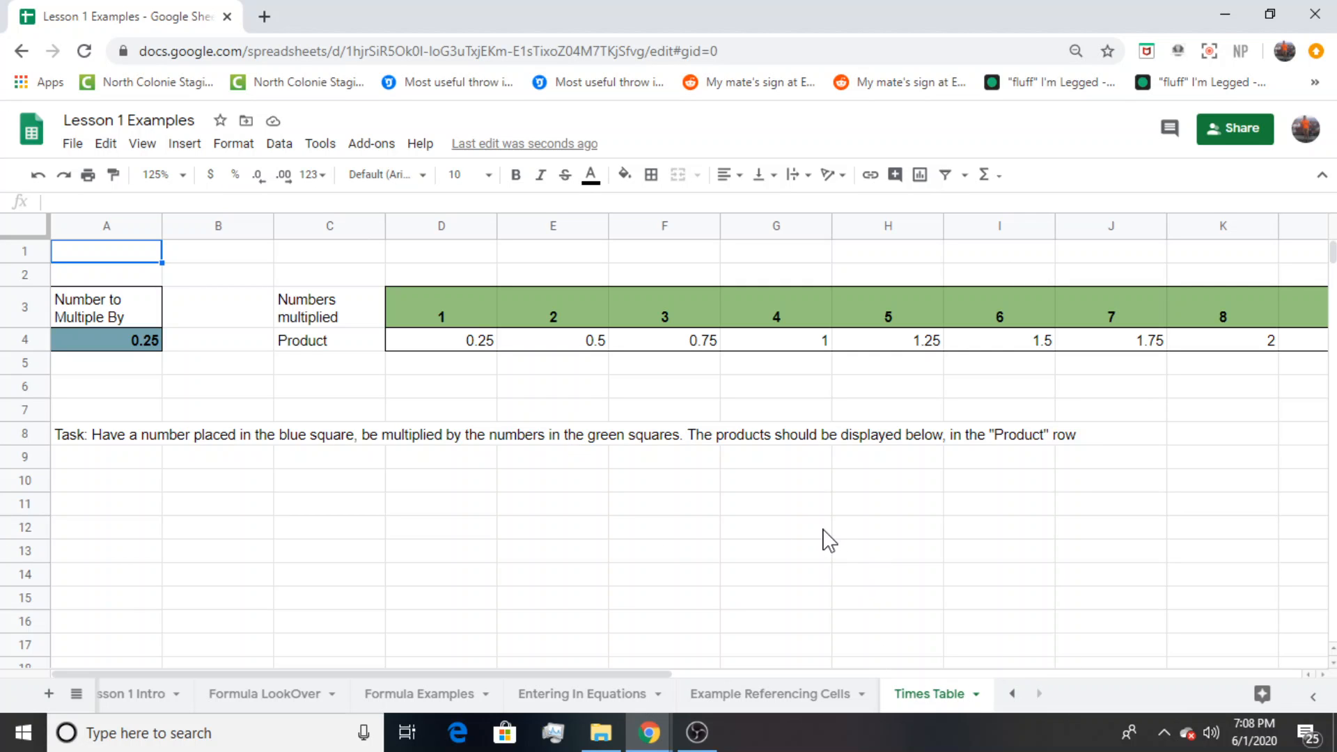
pyautogui.hotkey('ctrl', '-')
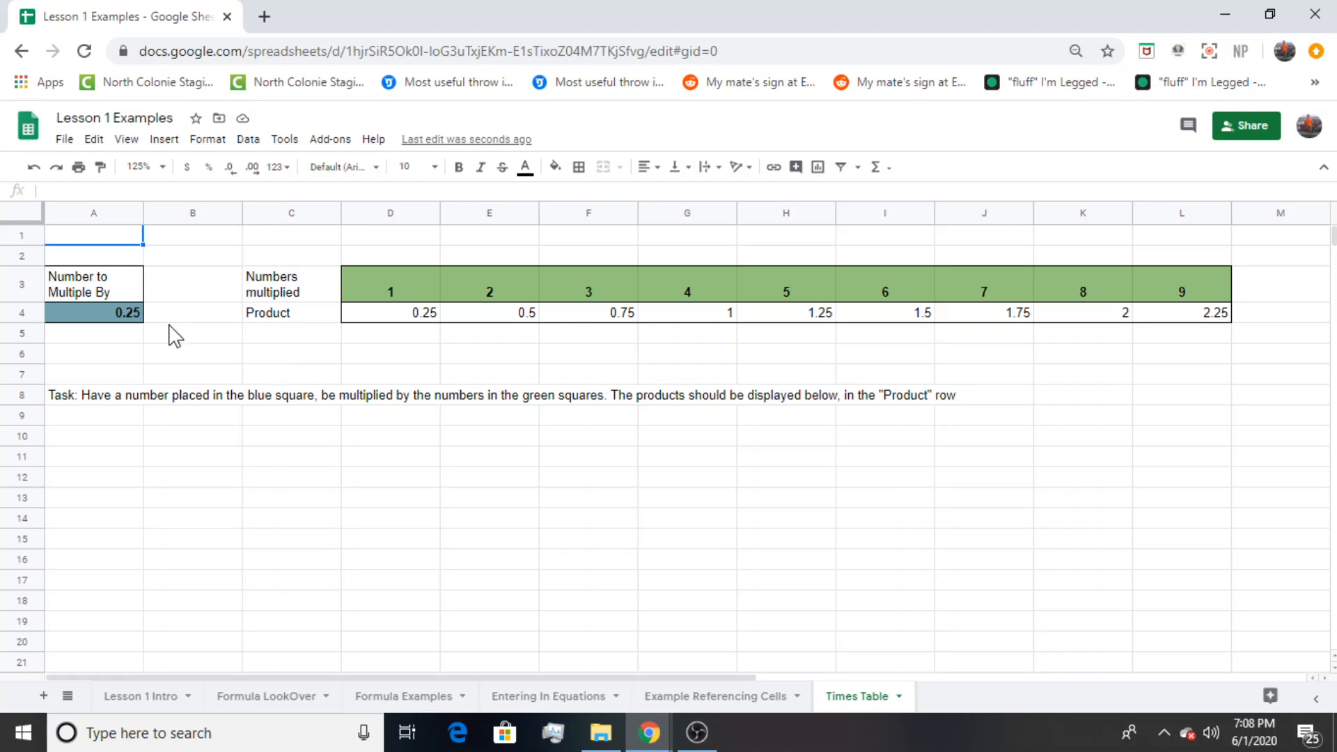
pyautogui.click(131, 313)
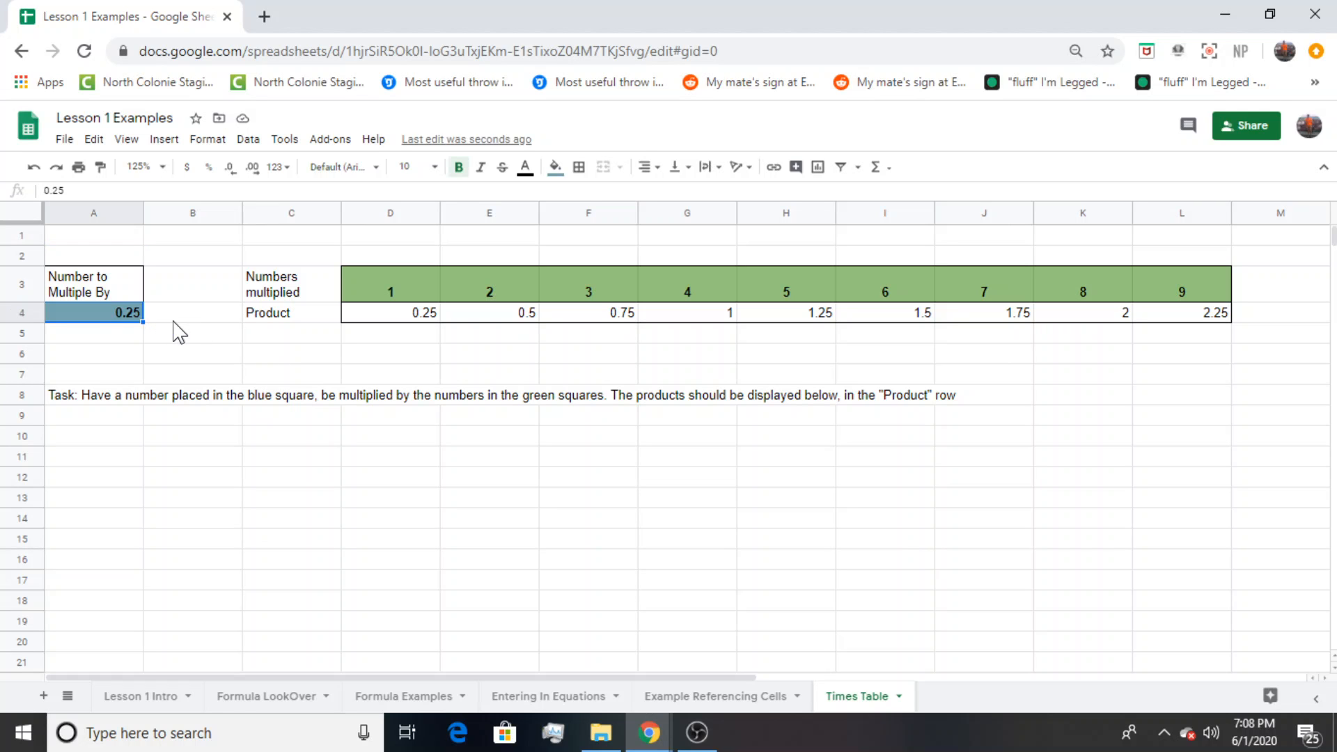
pyautogui.write('3')
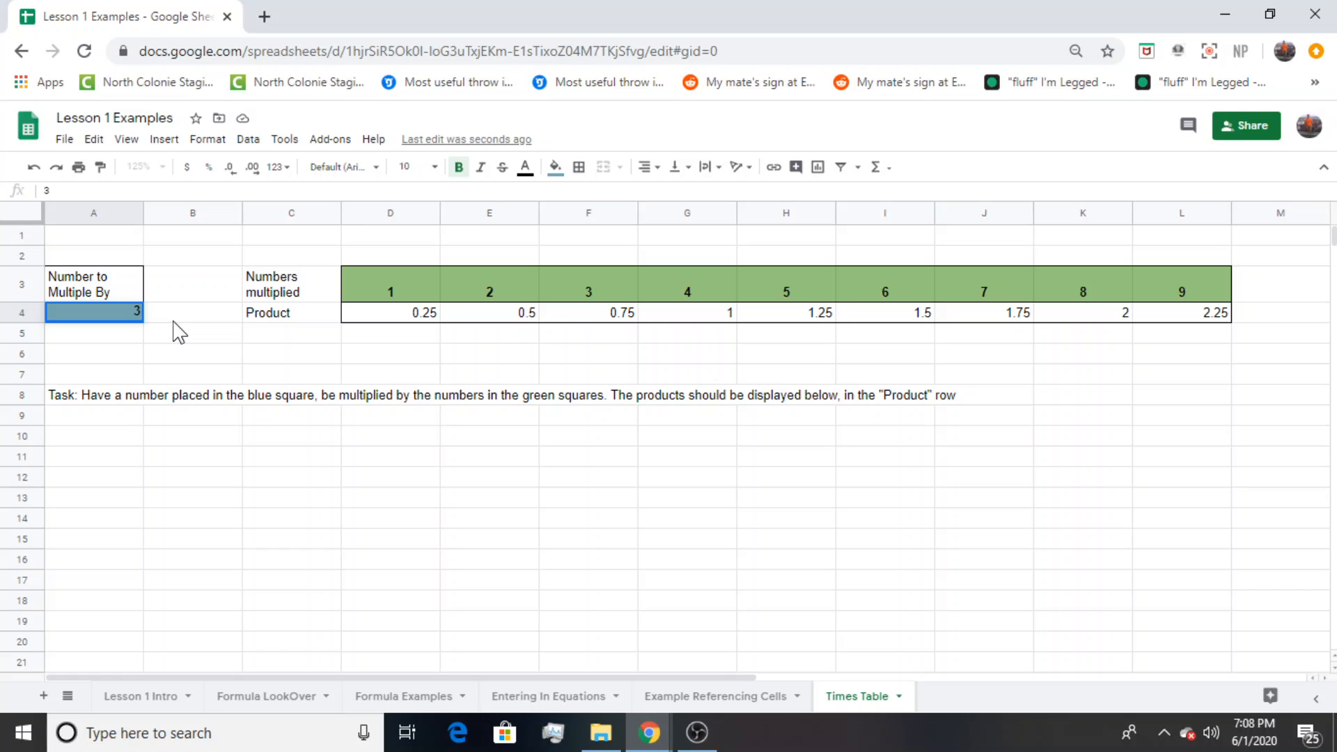
pyautogui.press('Return')
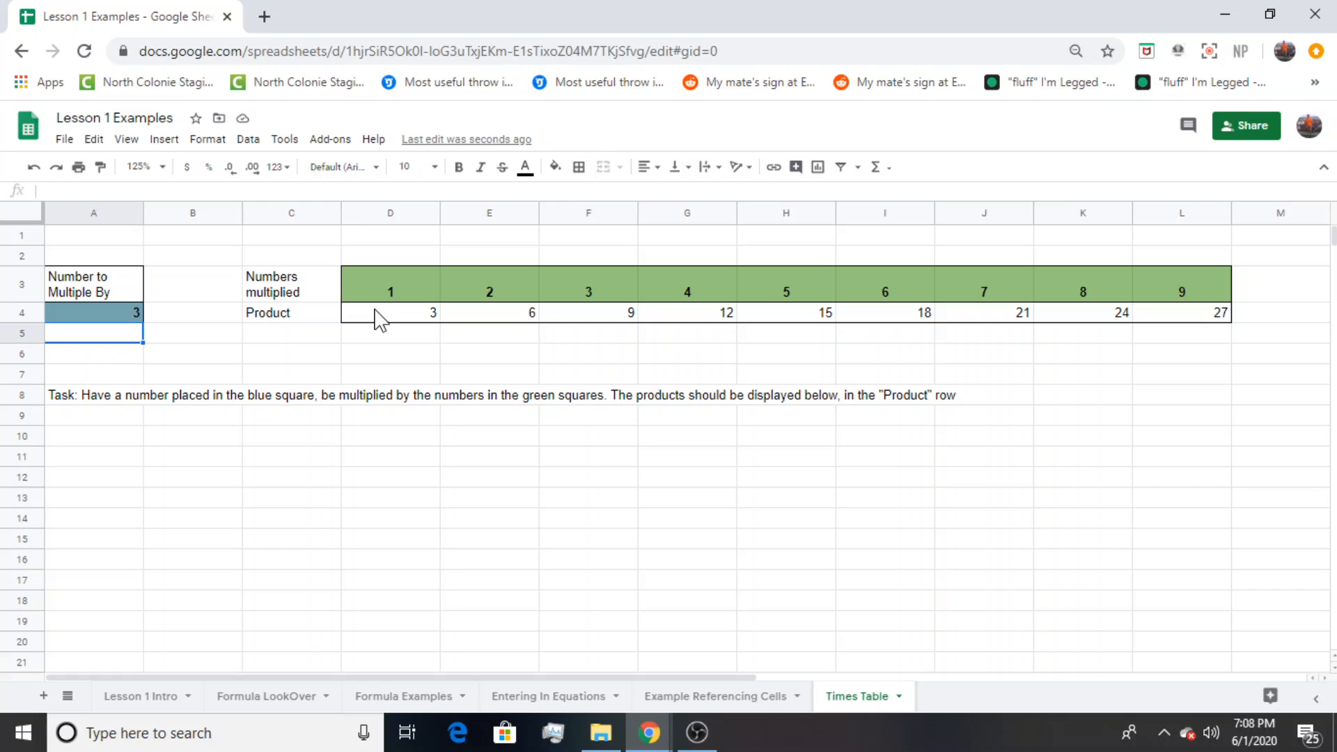
# Inspect the multiplier cell A4 and the product formula in cell D4 to see which cells it references
pyautogui.click(134, 319)
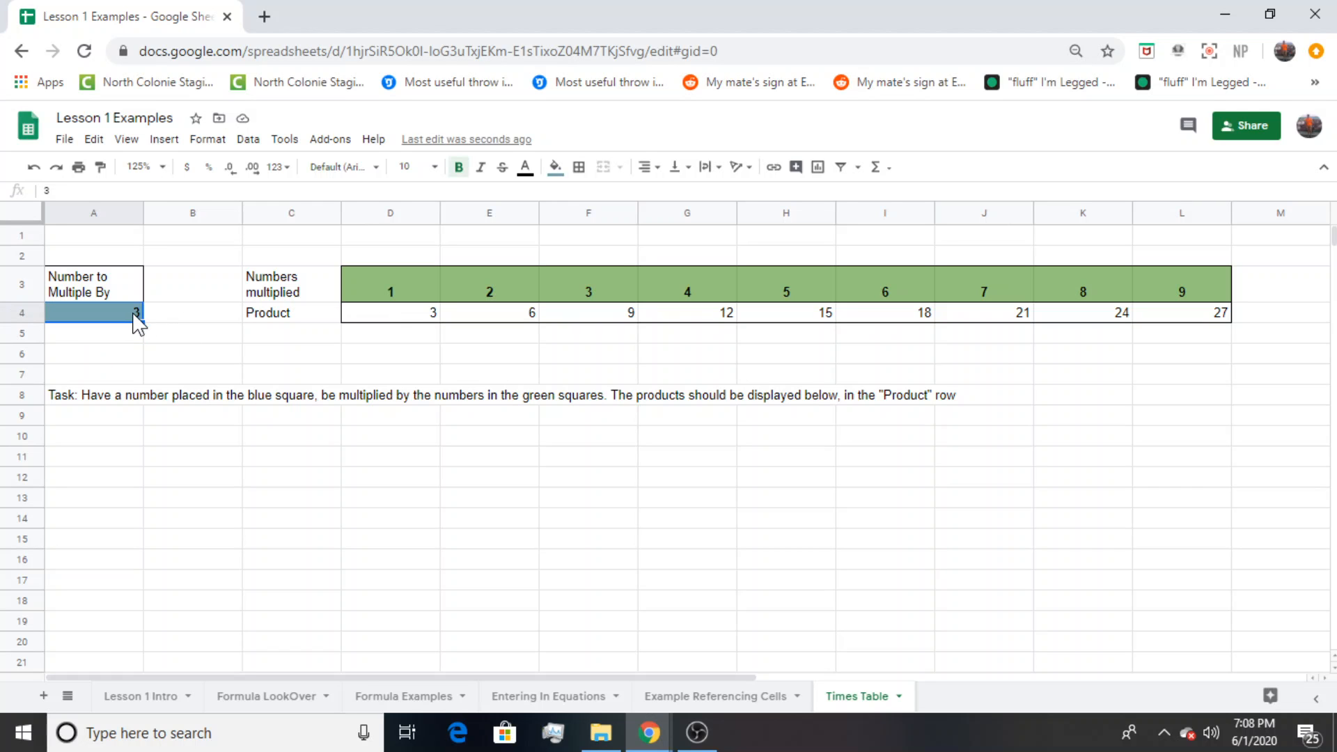
pyautogui.doubleClick(420, 314)
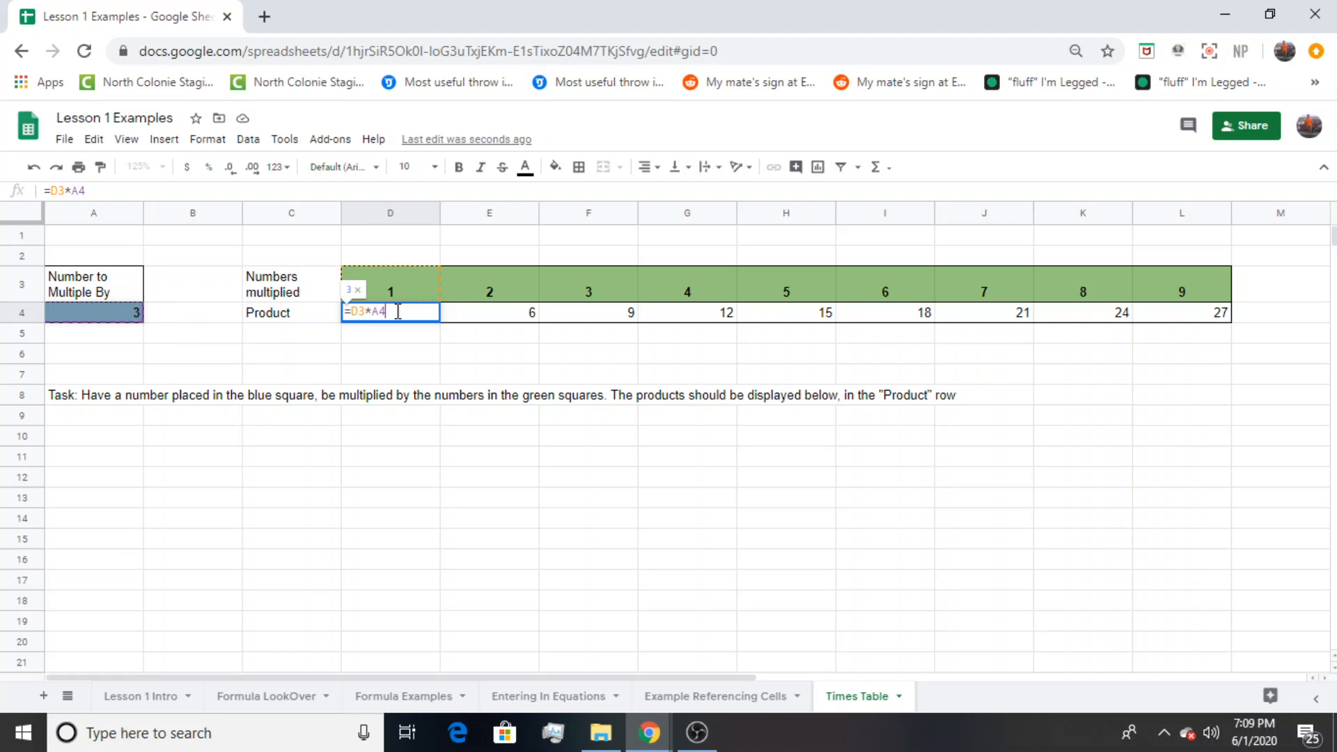
pyautogui.click(387, 340)
pyautogui.click(409, 313)
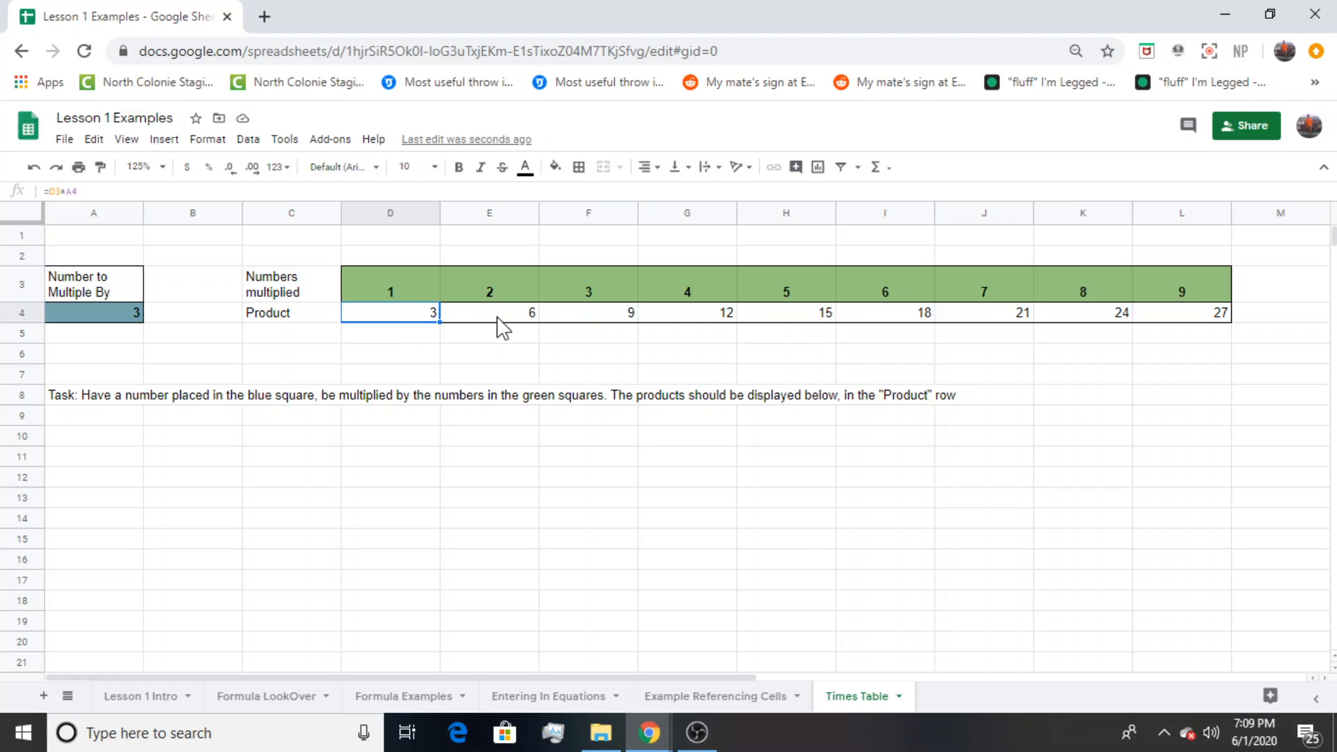
# Set the number to multiply by in cell A4 to 7, and replace it with 2
pyautogui.click(131, 315)
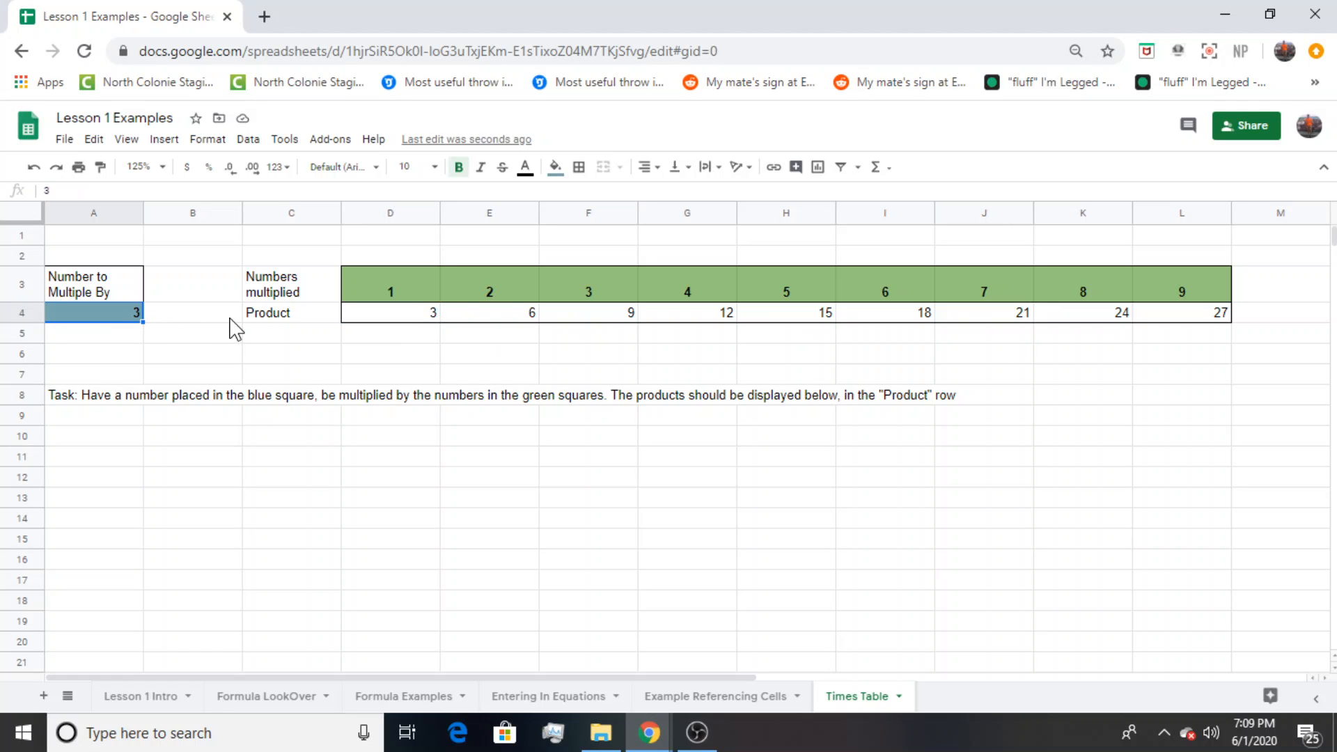
pyautogui.write('7')
pyautogui.press('Return')
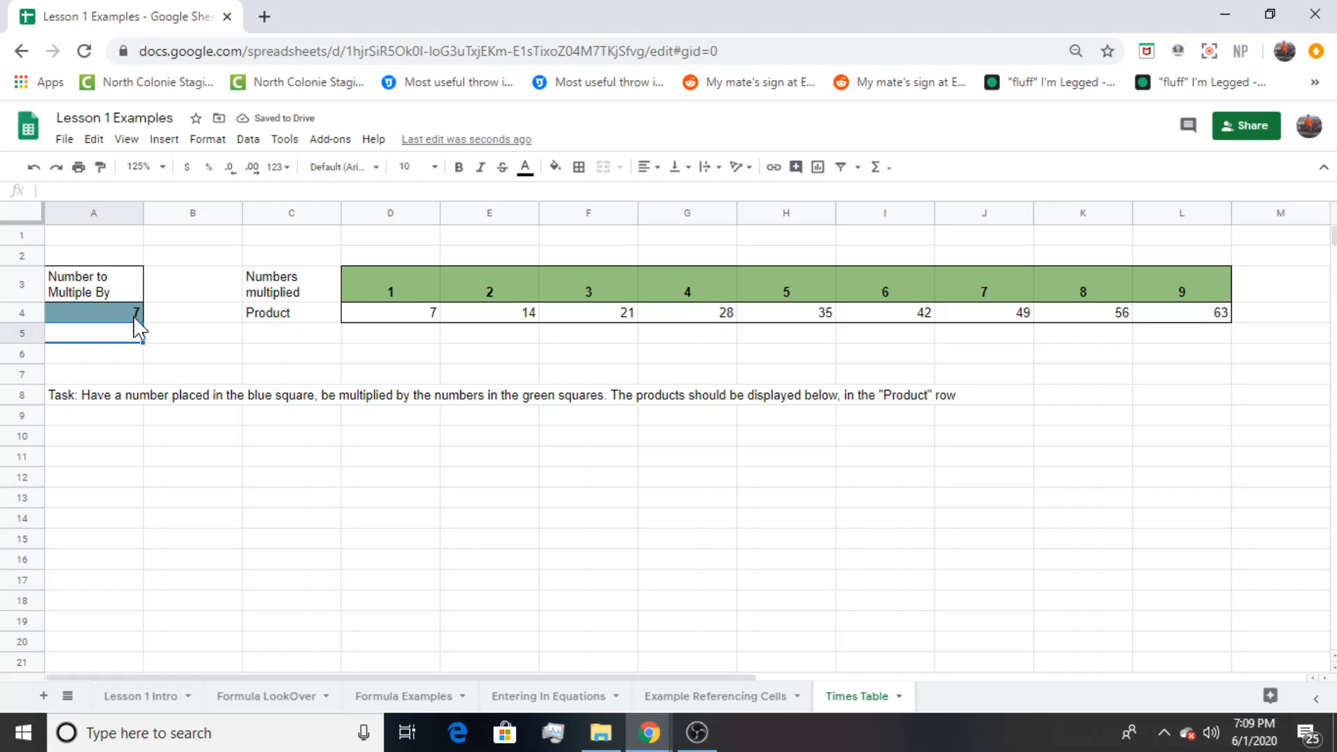
pyautogui.click(134, 314)
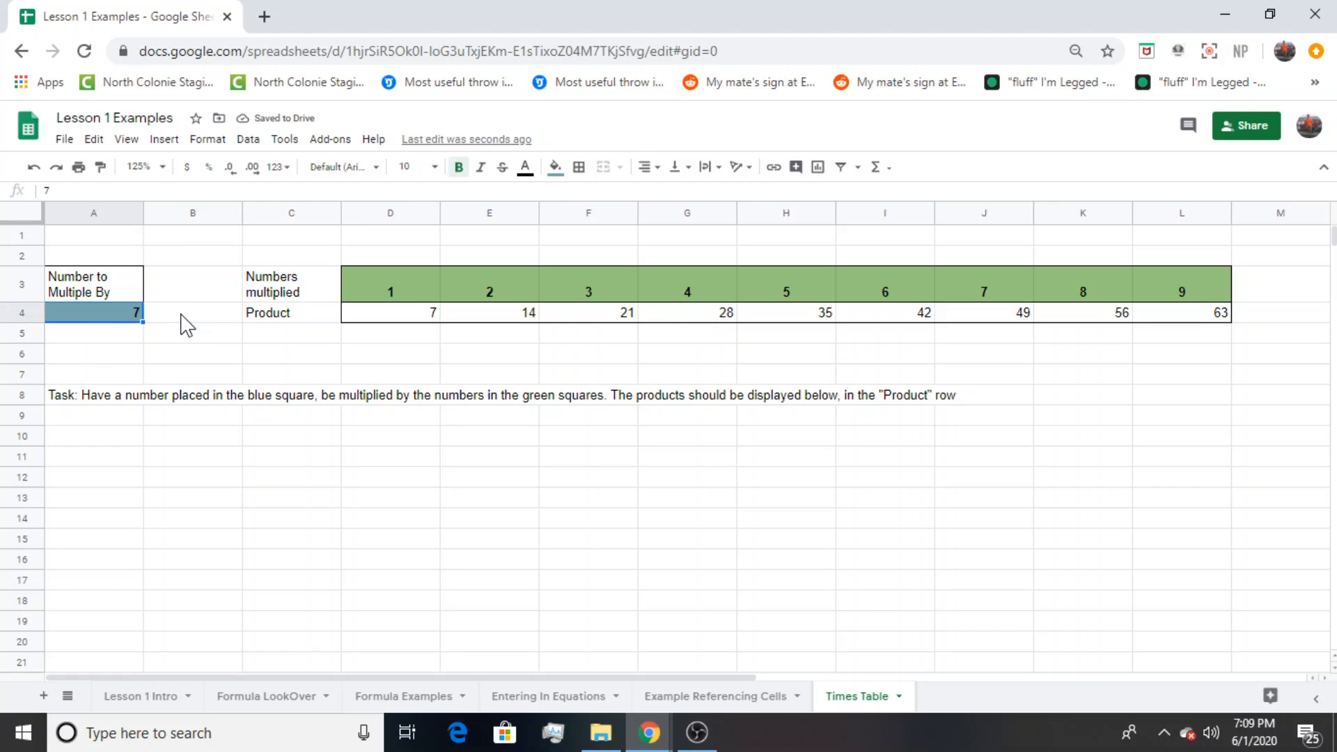
pyautogui.write('2')
pyautogui.press('Return')
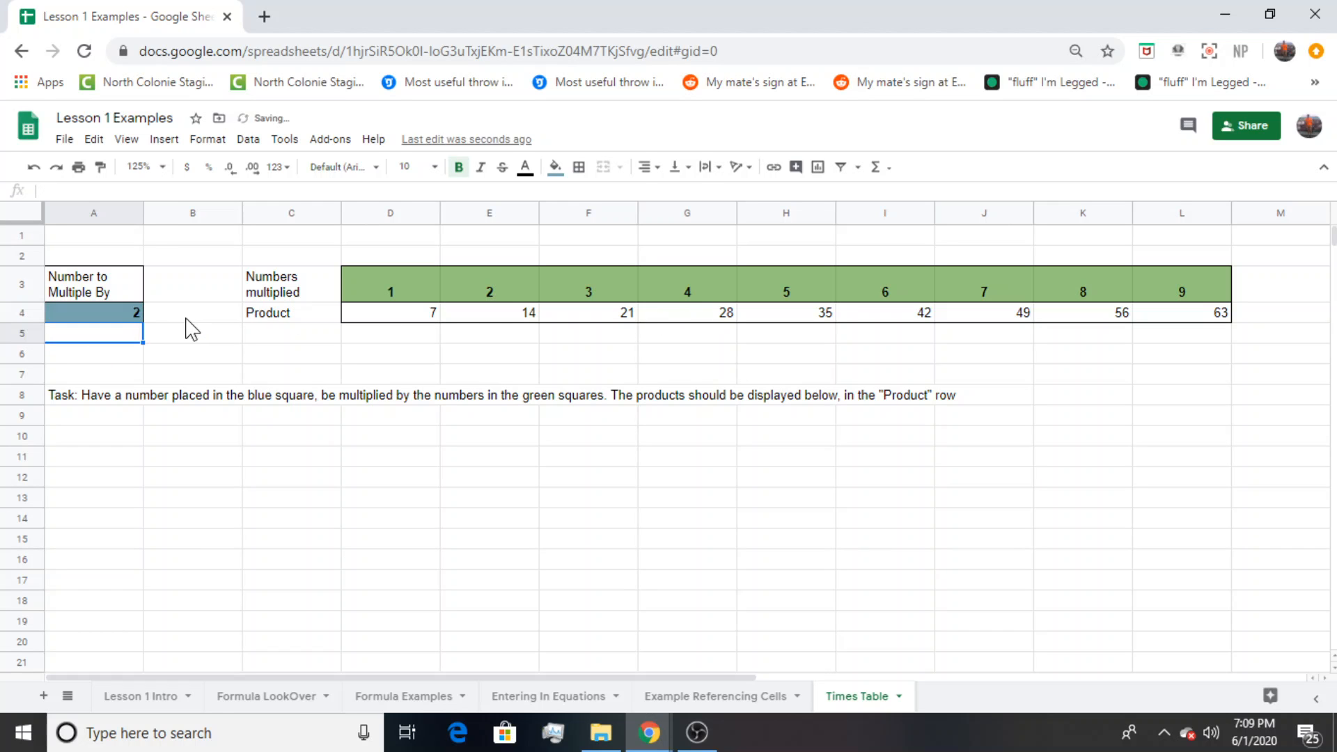
# Review the Product row from L4 back to D4, and highlight the whole times table in A3:L4
pyautogui.moveTo(1177, 313); pyautogui.dragTo(369, 328)
pyautogui.click(363, 318)
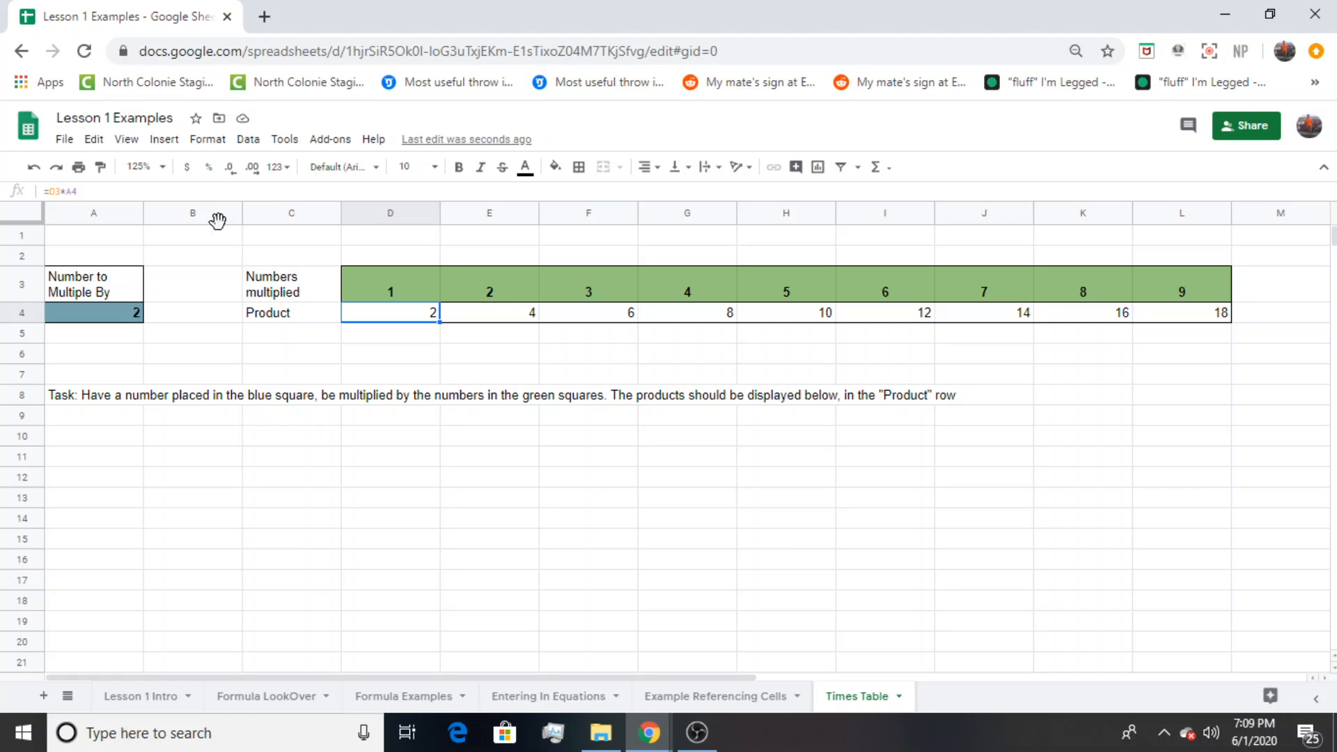
pyautogui.moveTo(96, 286); pyautogui.dragTo(1215, 323)
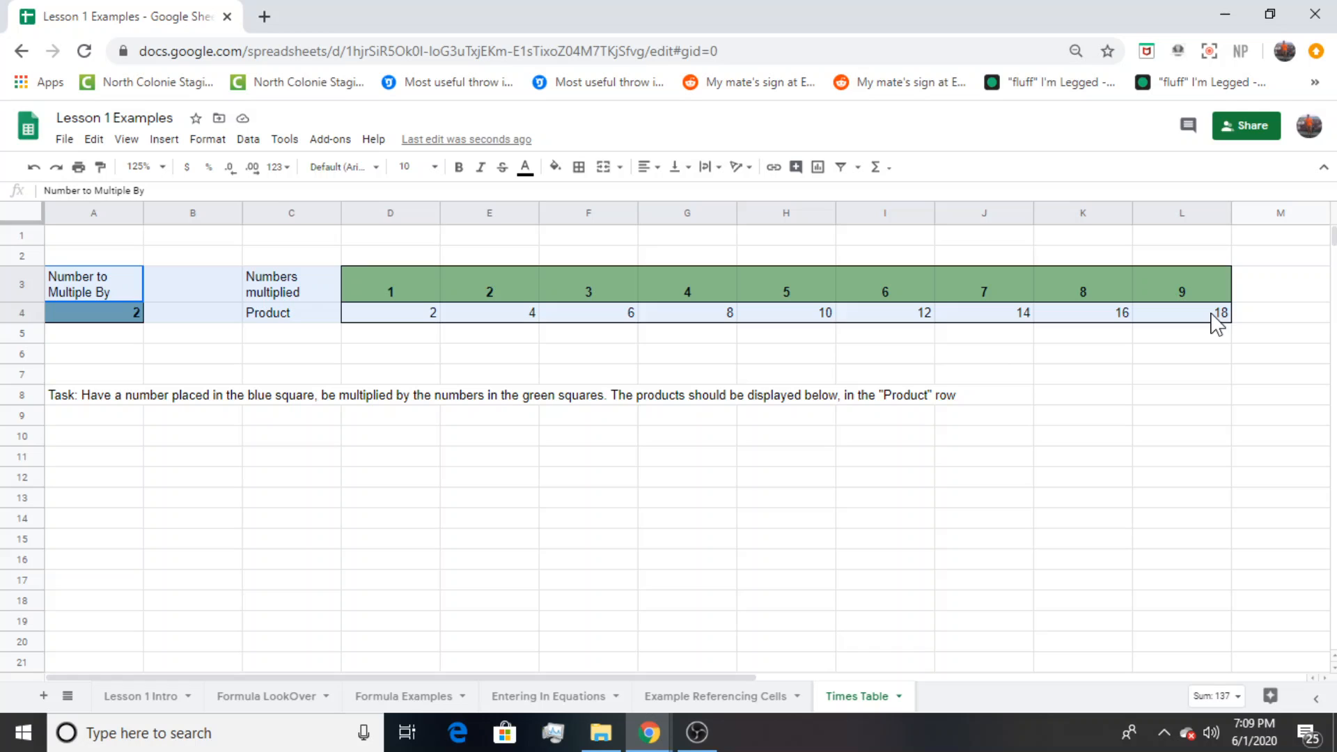
pyautogui.click(828, 376)
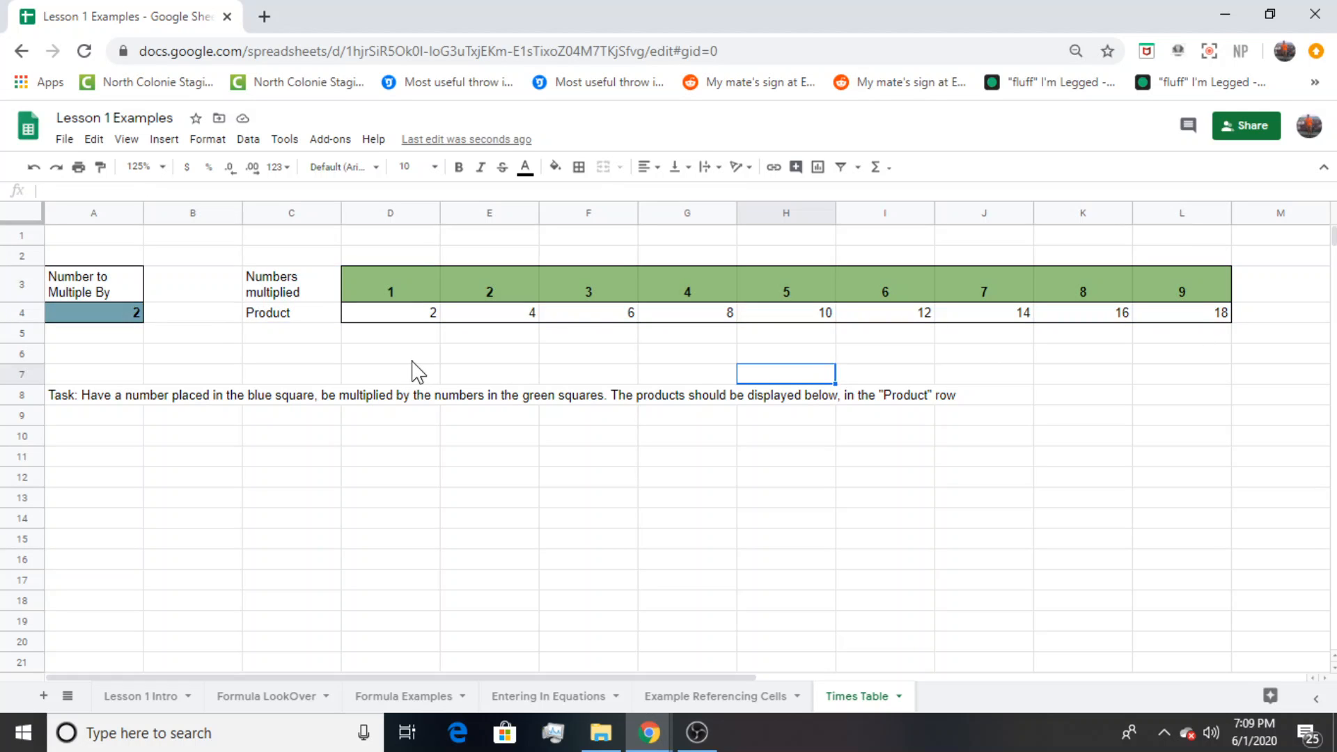